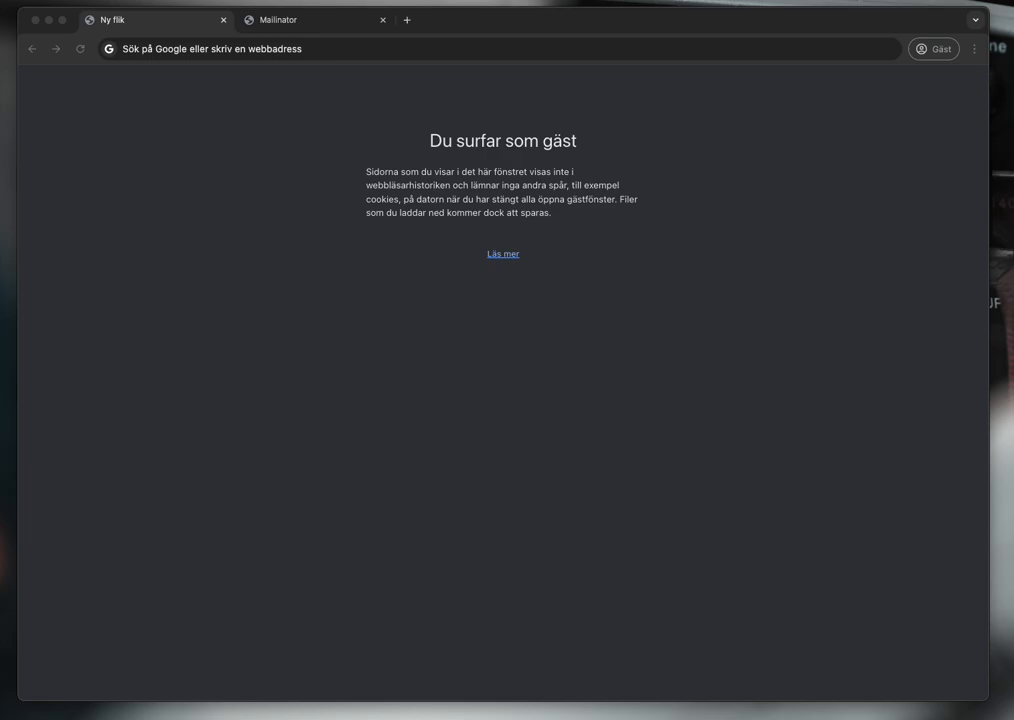
- Focus the address bar of the blank new tab beside the Mailinator tab
left_click(446, 48)
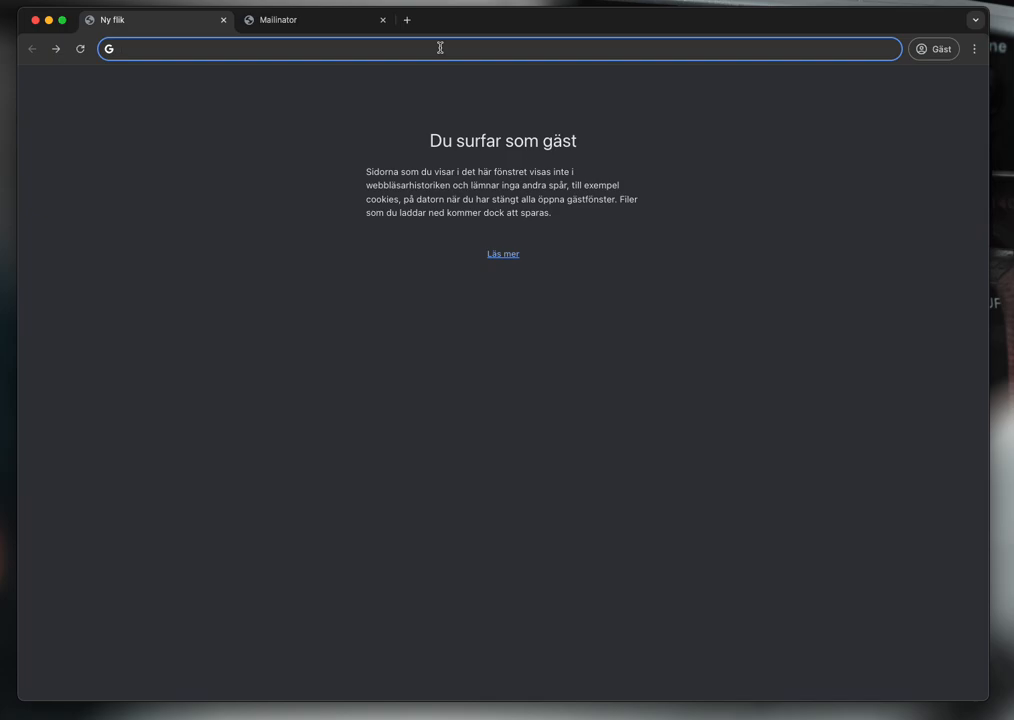
type("ww")
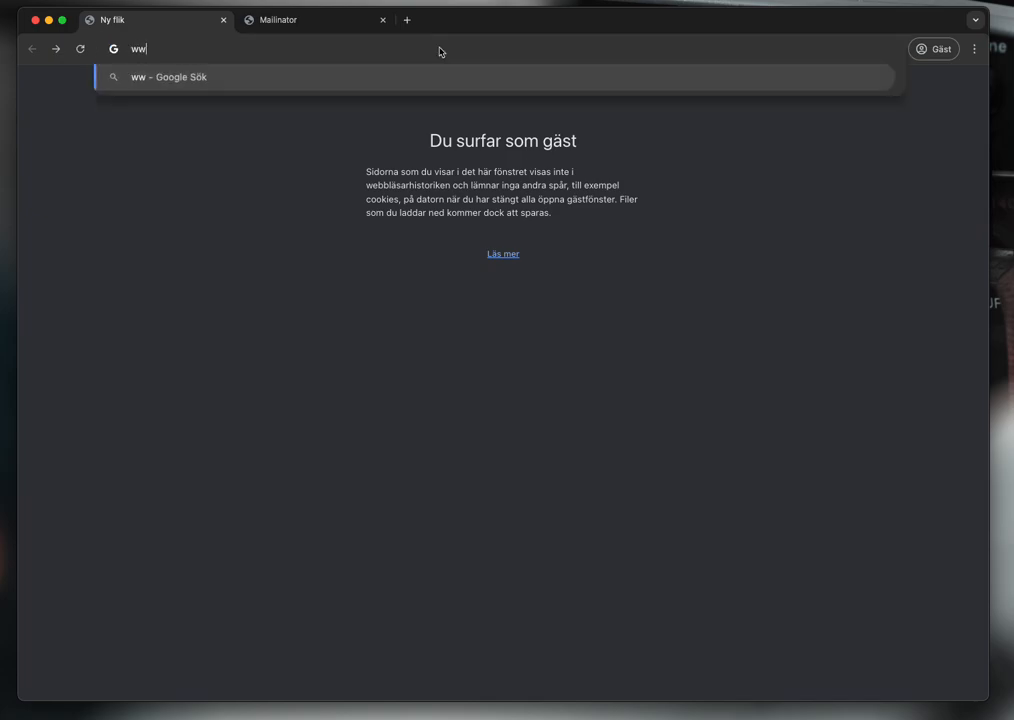
type("w.osaas.io")
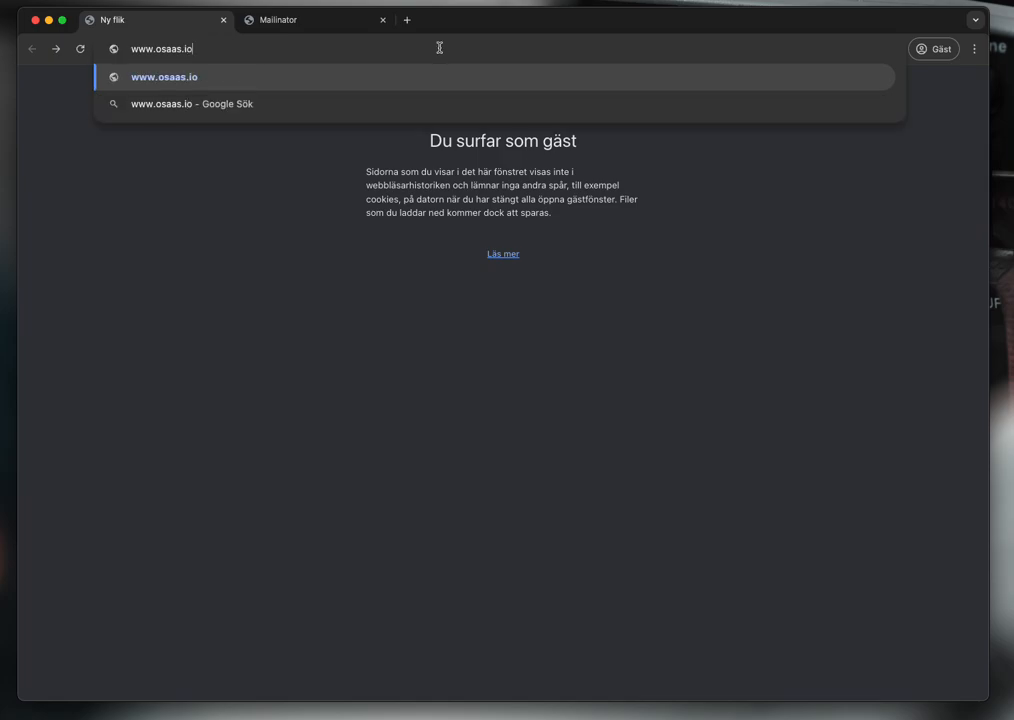
key("Return")
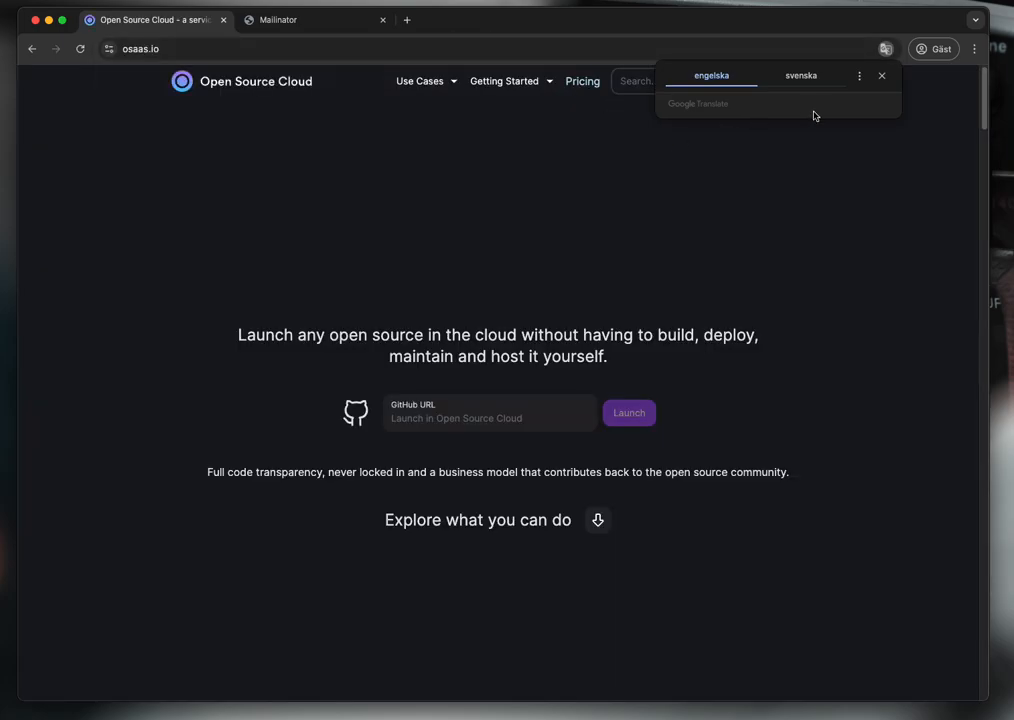
left_click(884, 80)
scroll(853, 289, "down", 6)
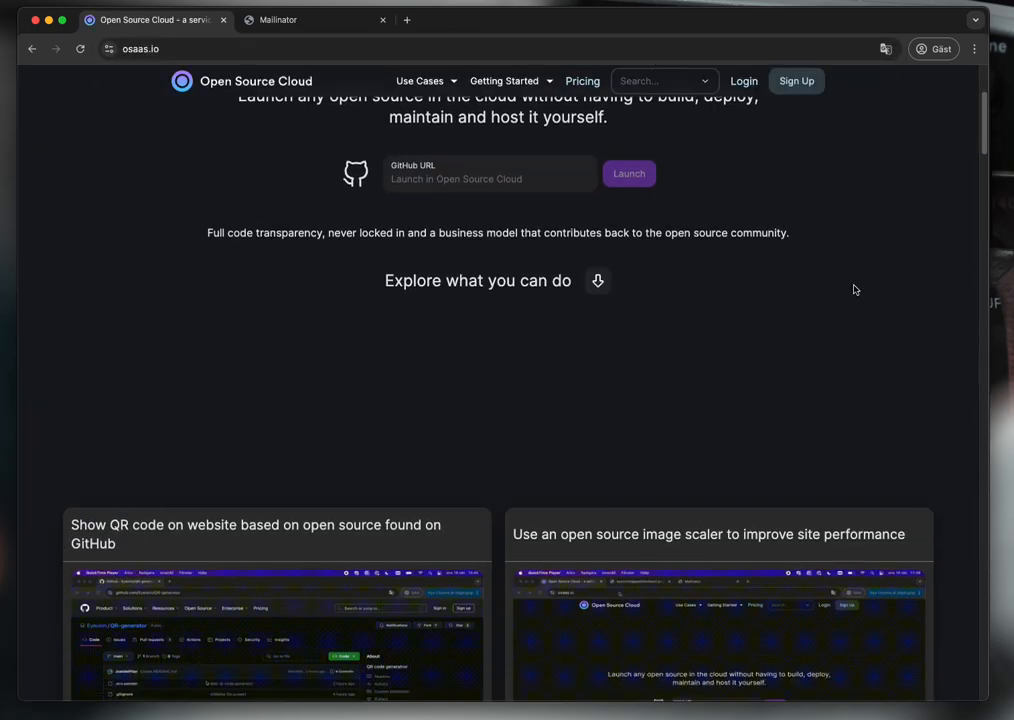
scroll(853, 289, "down", 3)
scroll(853, 287, "up", 10)
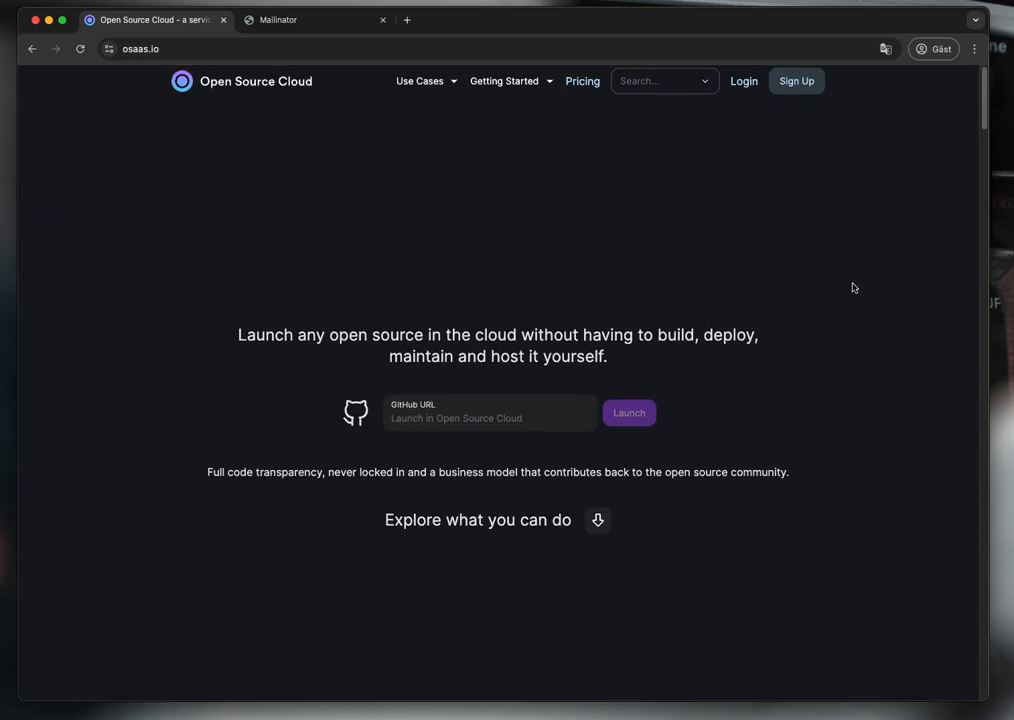
- Sign up with the Mailinator demo e-mail address to get a login code sent
left_click(797, 81)
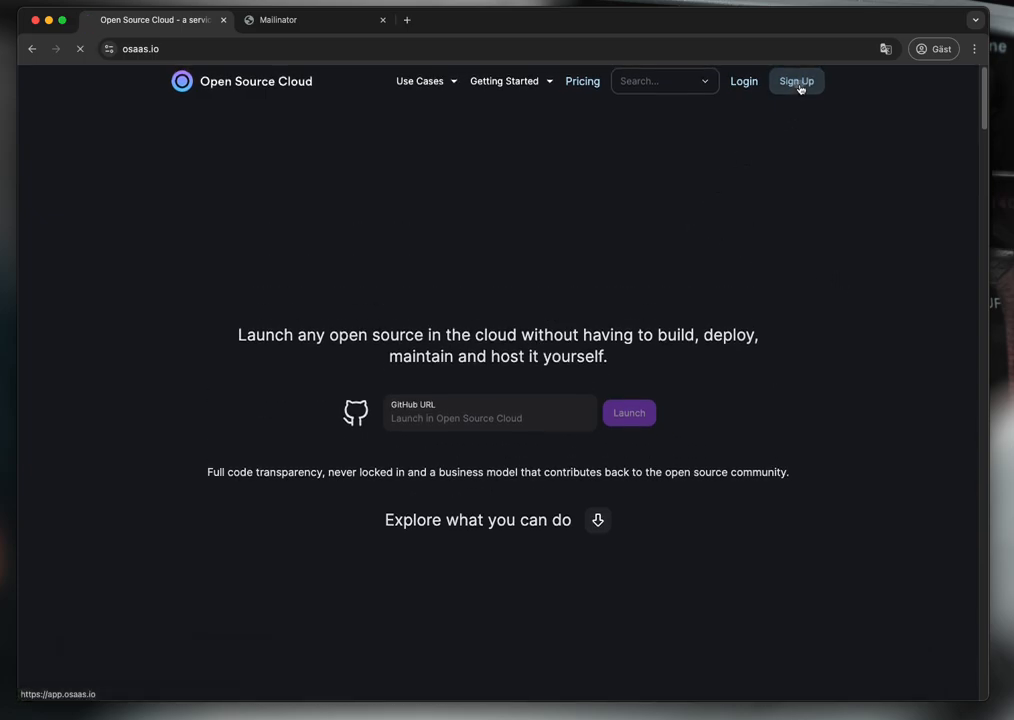
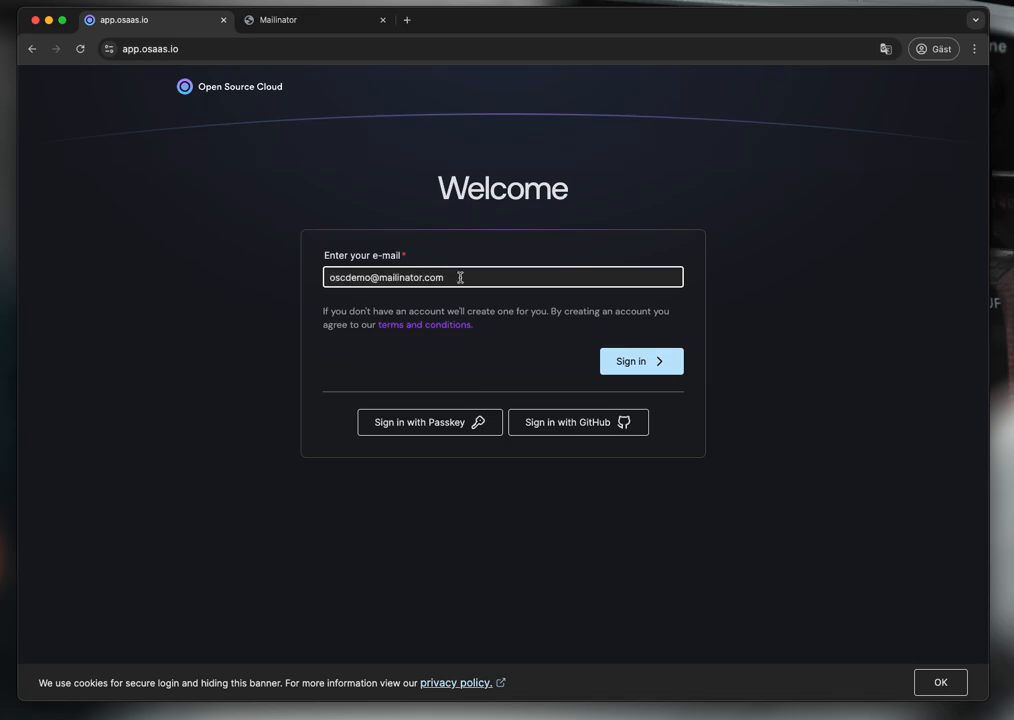
left_click(628, 360)
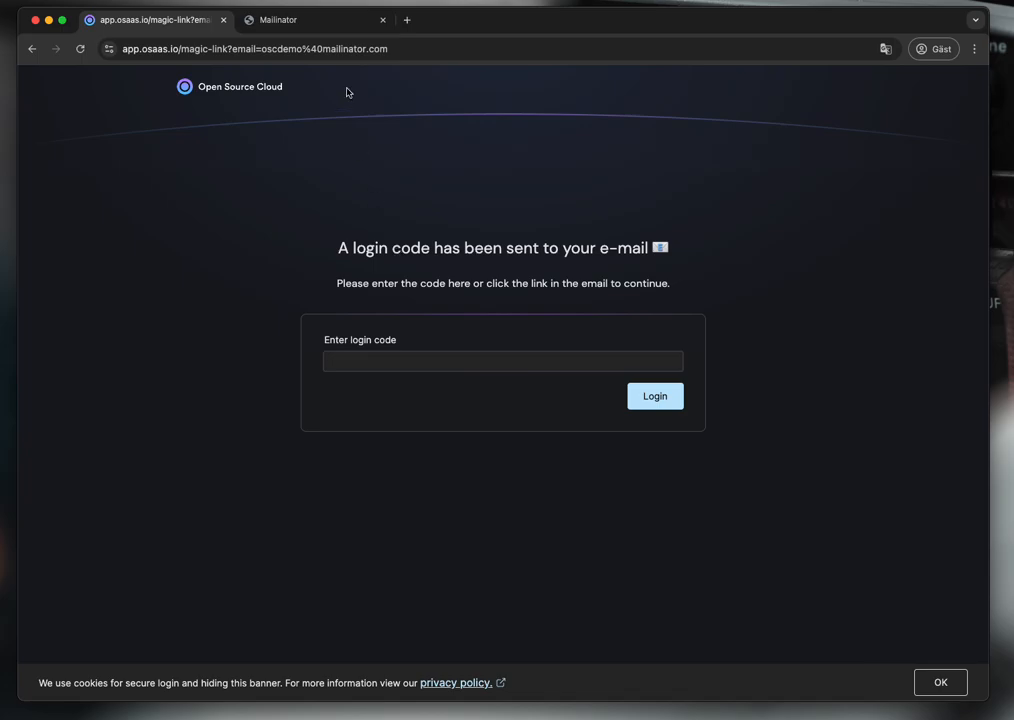
- Copy the login code from the Open Source Cloud e-mail in Mailinator and log in with it
left_click(327, 25)
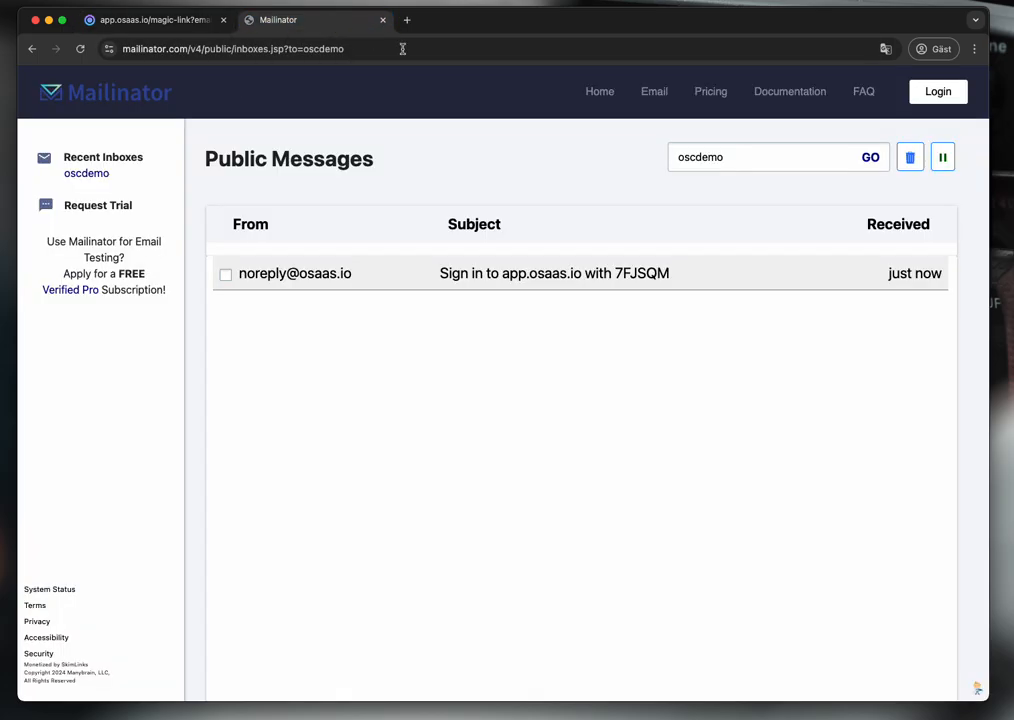
left_click(679, 274)
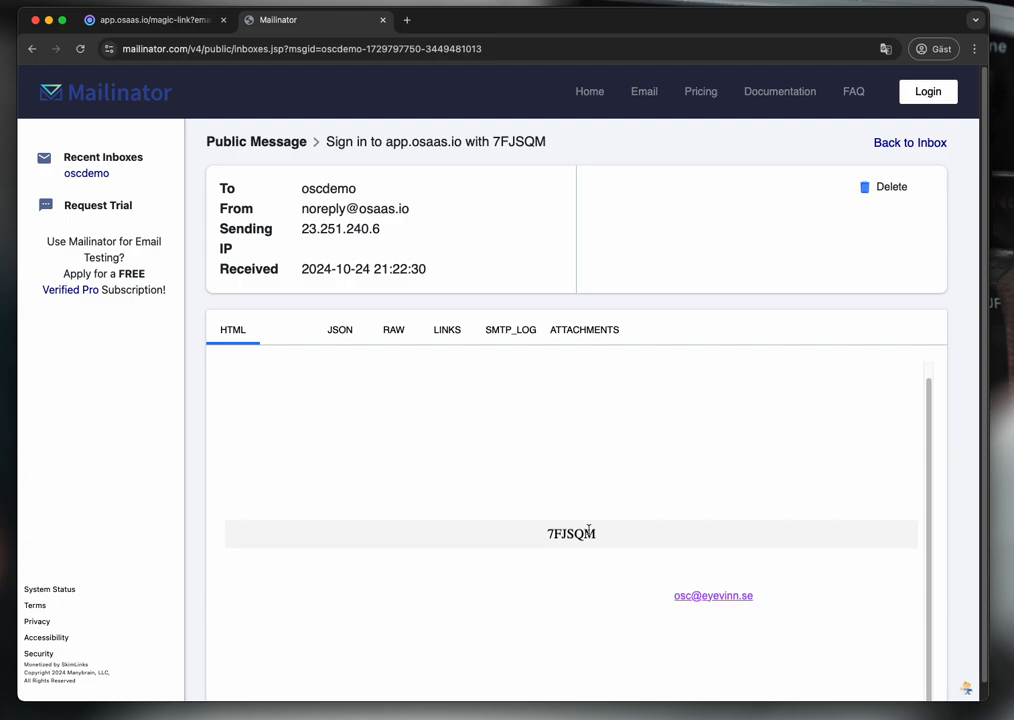
double_click(565, 536)
key("super+c")
left_click(164, 15)
left_click(470, 363)
key("super+v")
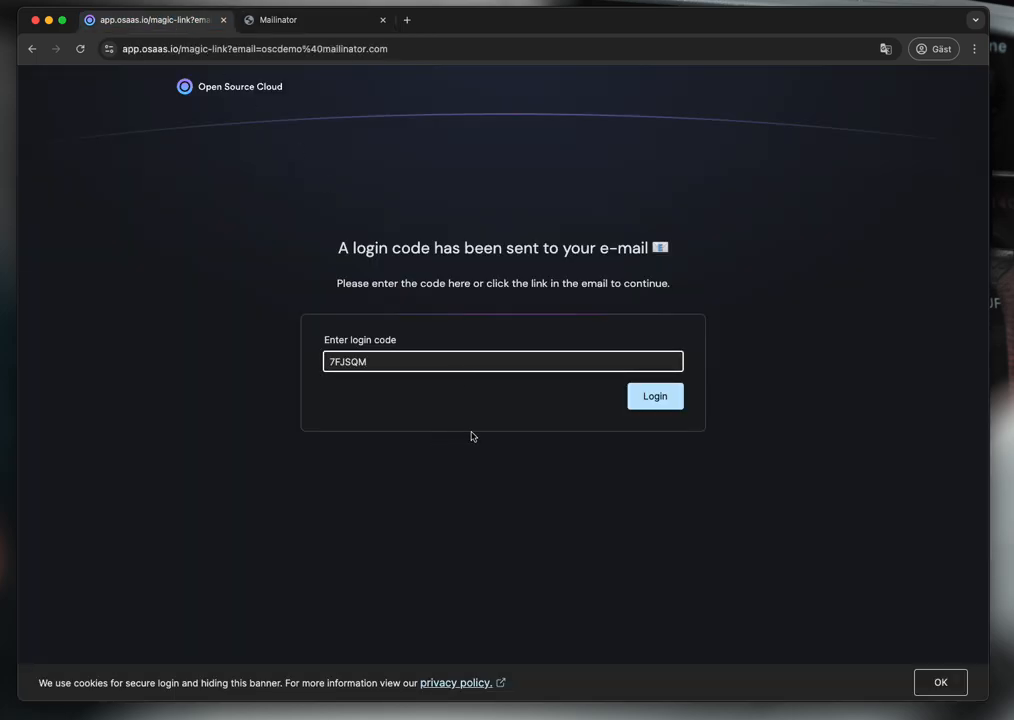
left_click(650, 402)
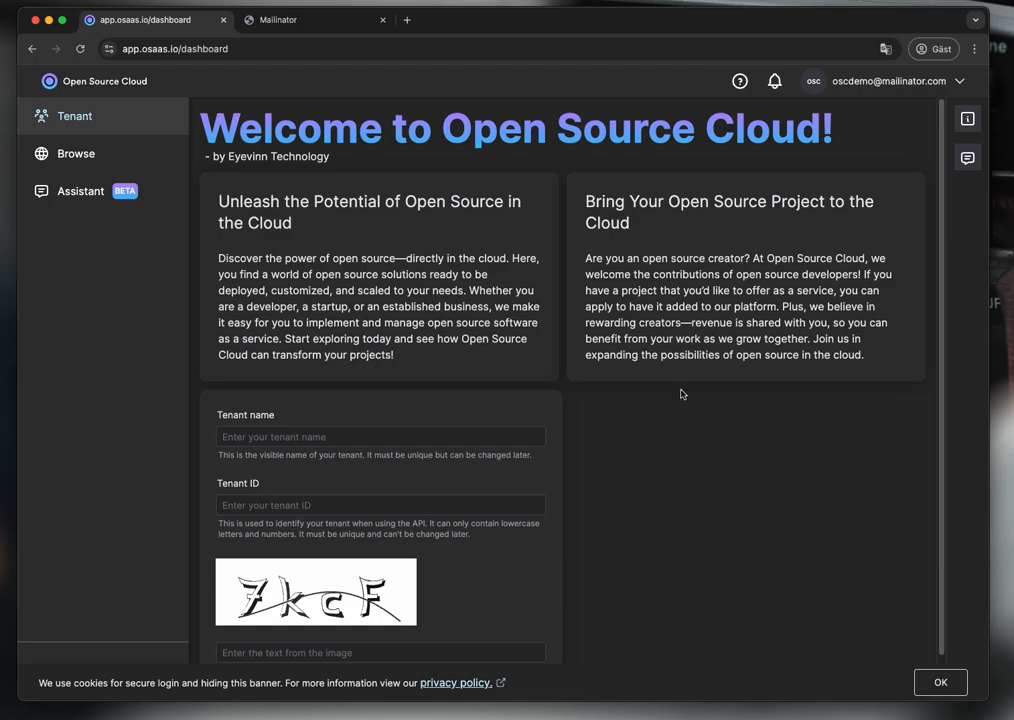
left_click(967, 120)
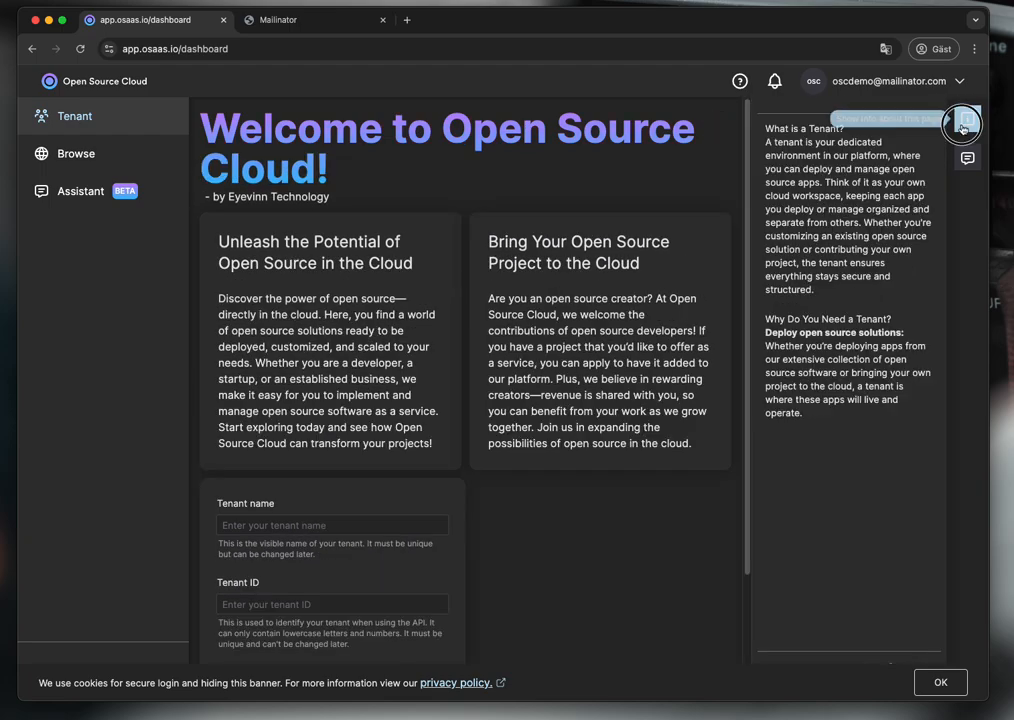
left_click(967, 120)
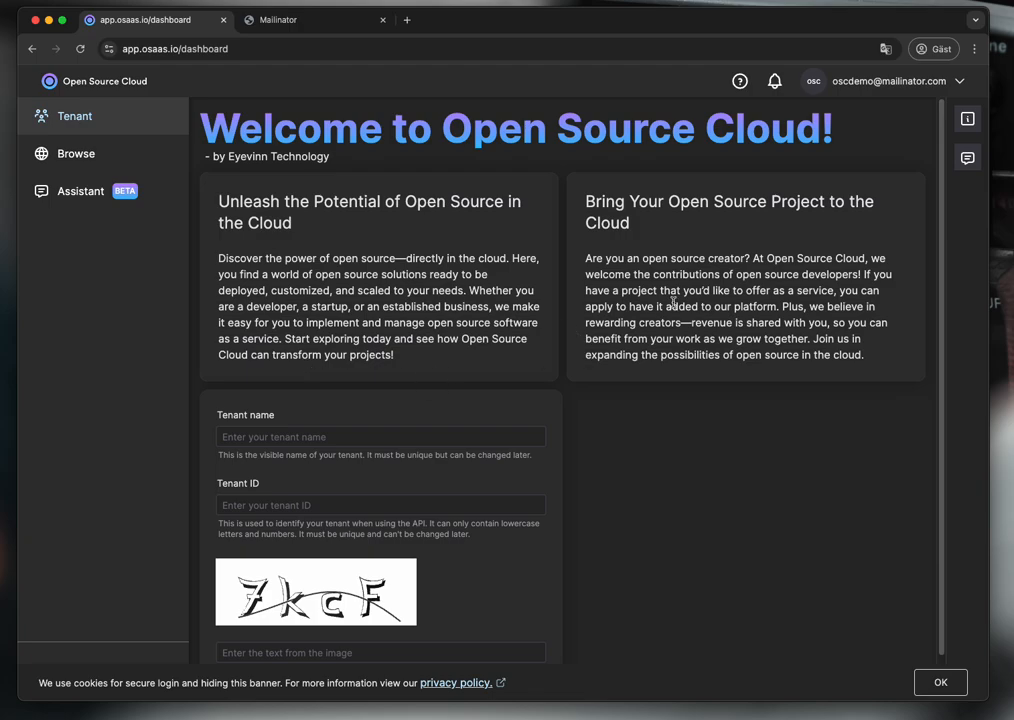
left_click(968, 160)
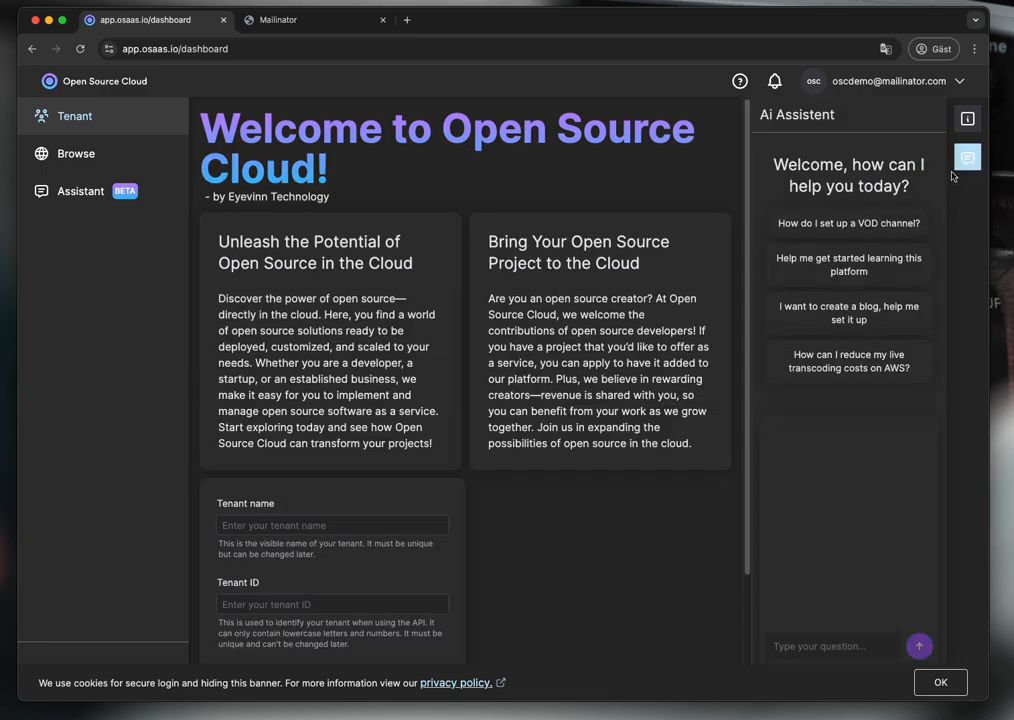
left_click(968, 158)
left_click(440, 438)
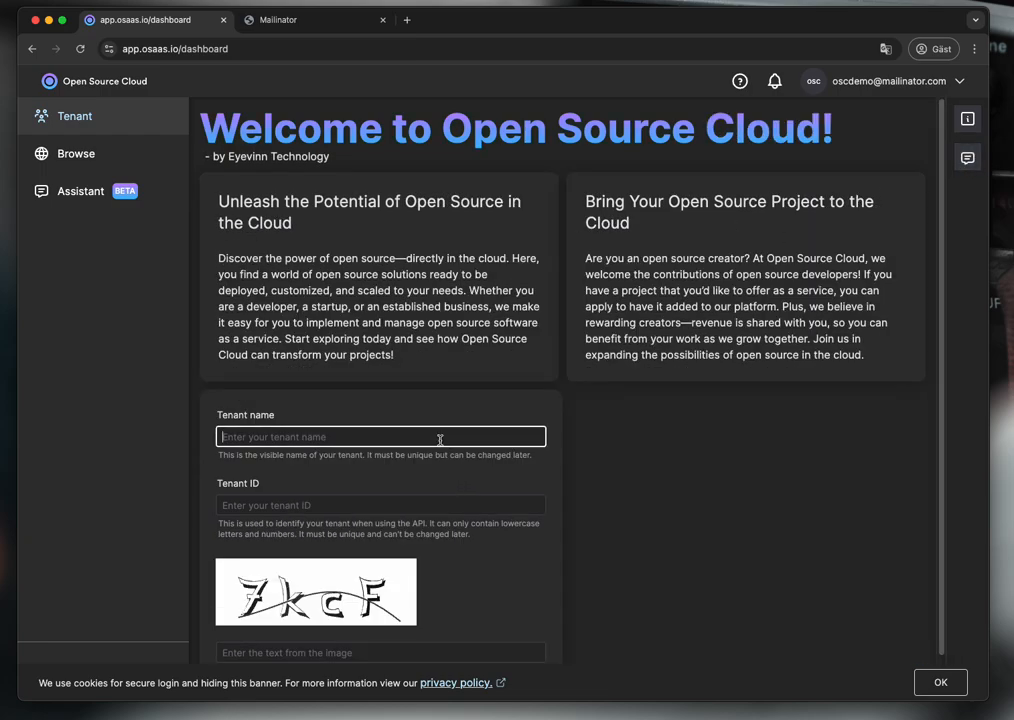
- Create the tenant 'oscdemo', filling in the image verification text
type("oscdemo")
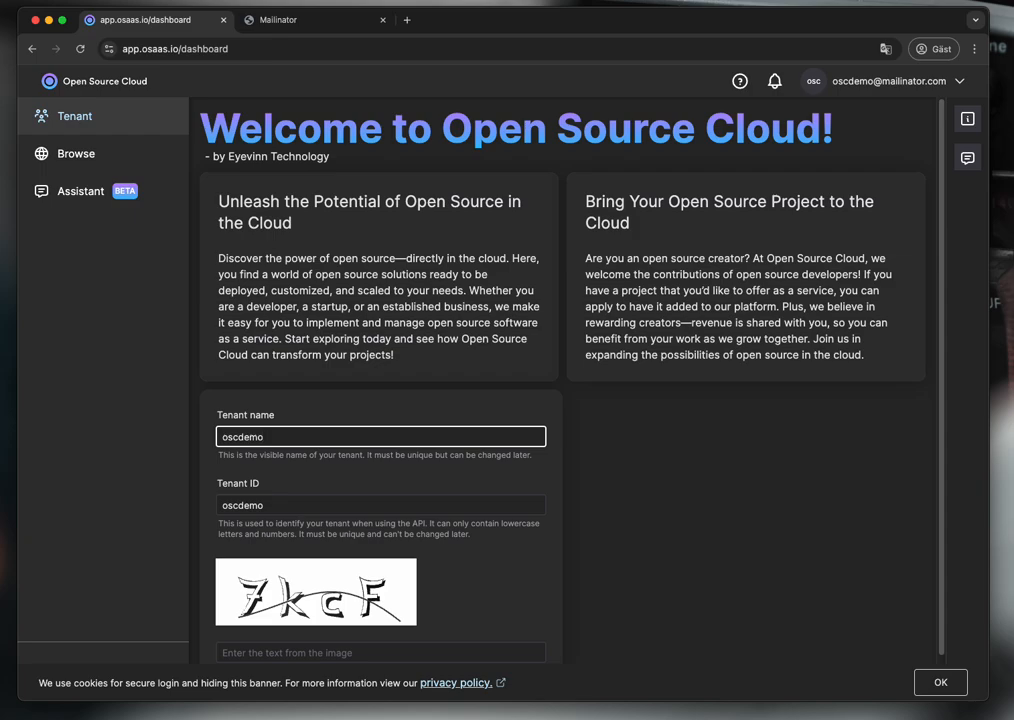
scroll(434, 446, "down", 2)
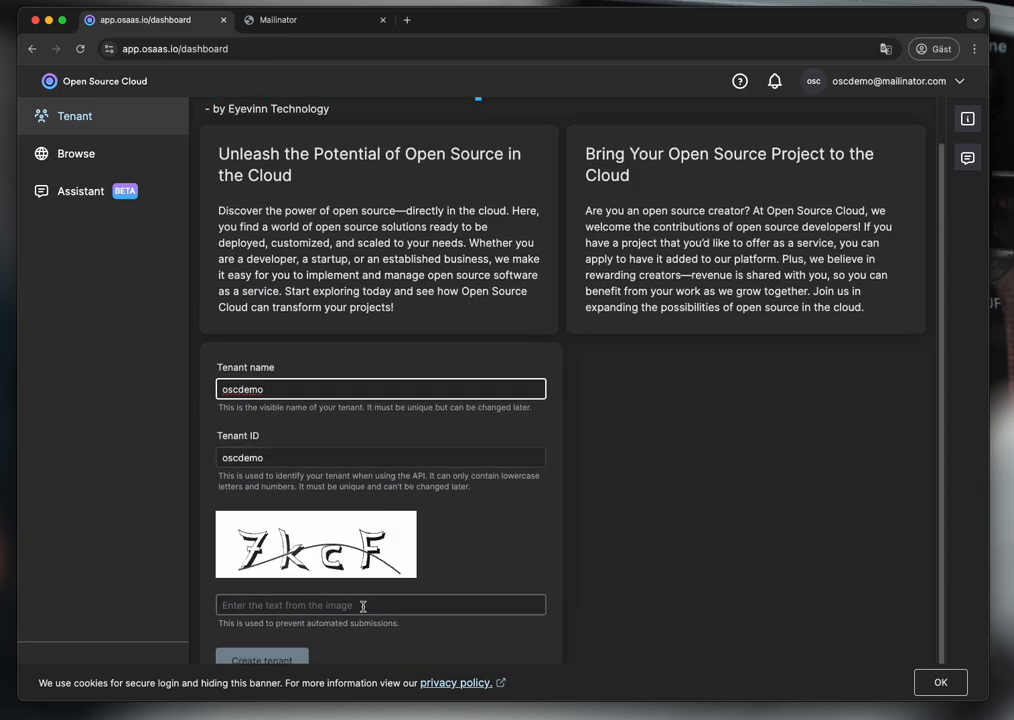
left_click(360, 606)
type("7kcF")
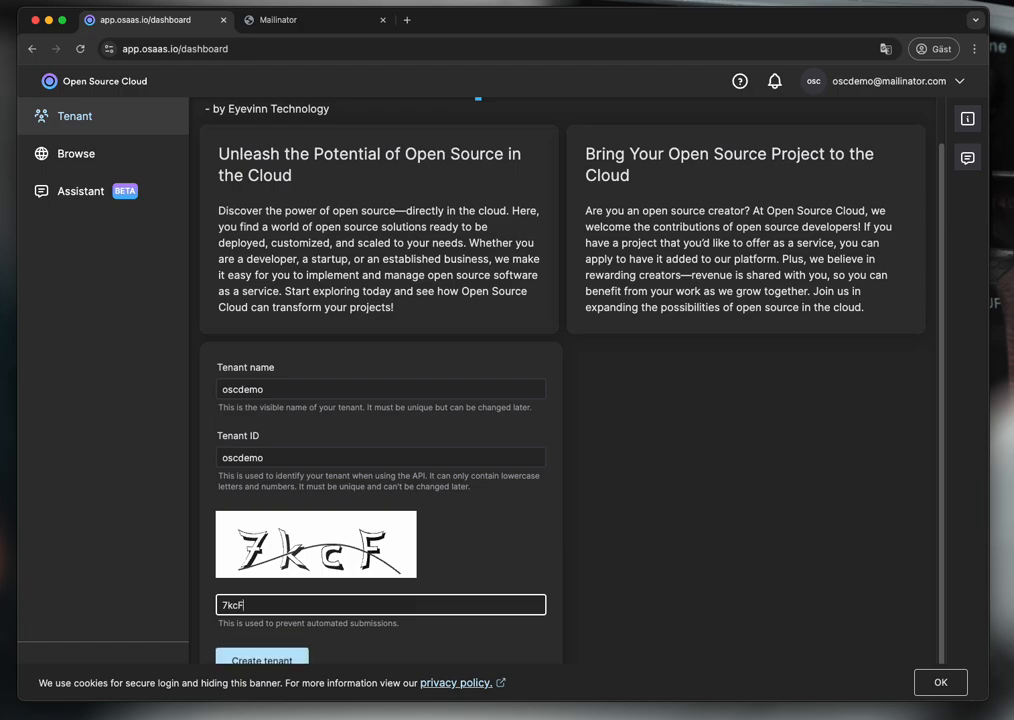
left_click(297, 660)
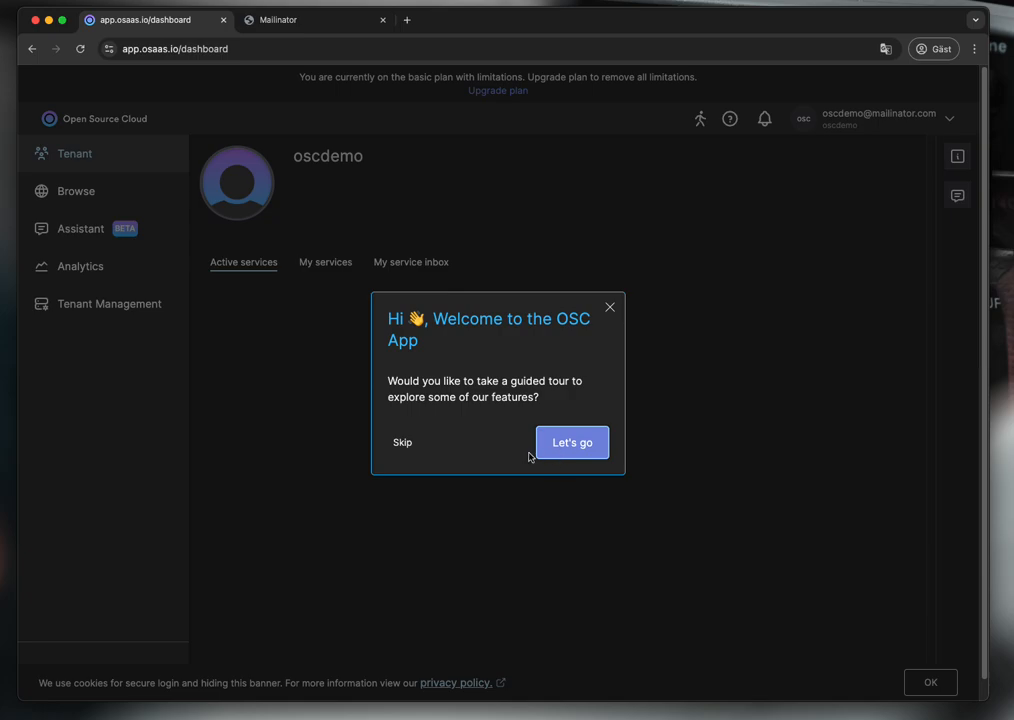
- Skip the guided tour, dismiss the cookie notice and review the tenant's services and inbox views
left_click(409, 445)
left_click(947, 681)
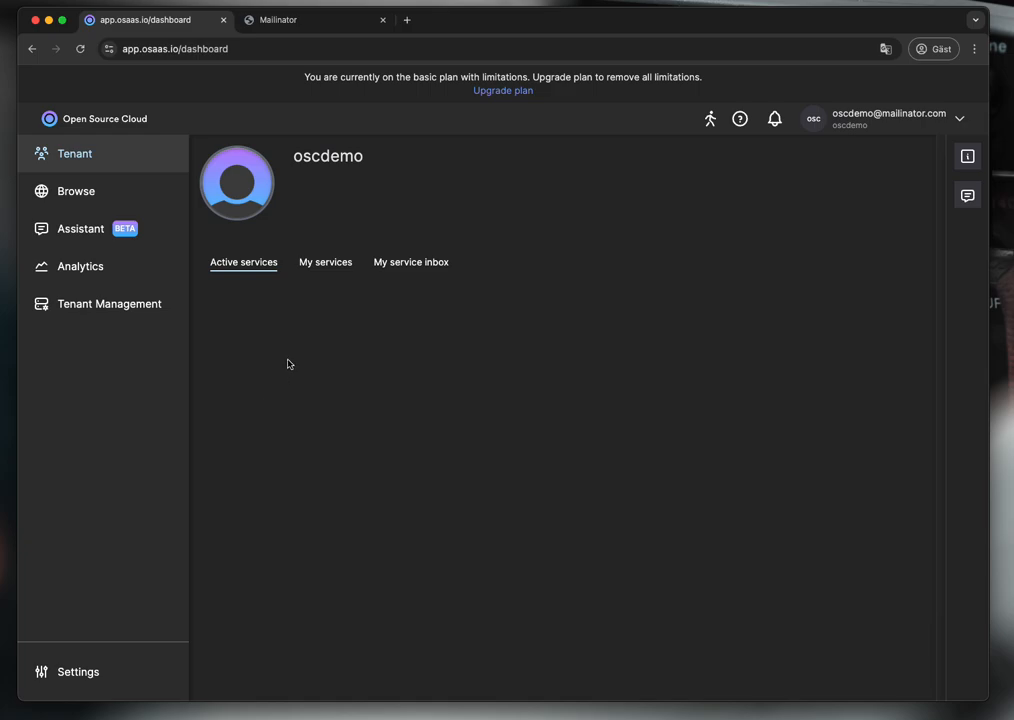
left_click(333, 264)
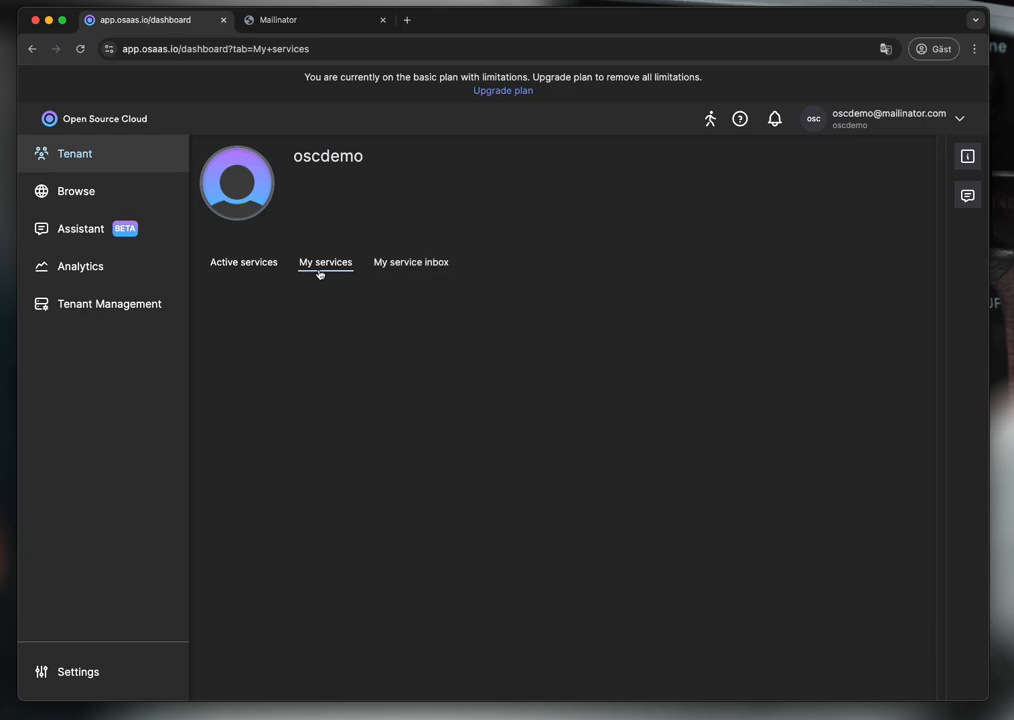
left_click(383, 266)
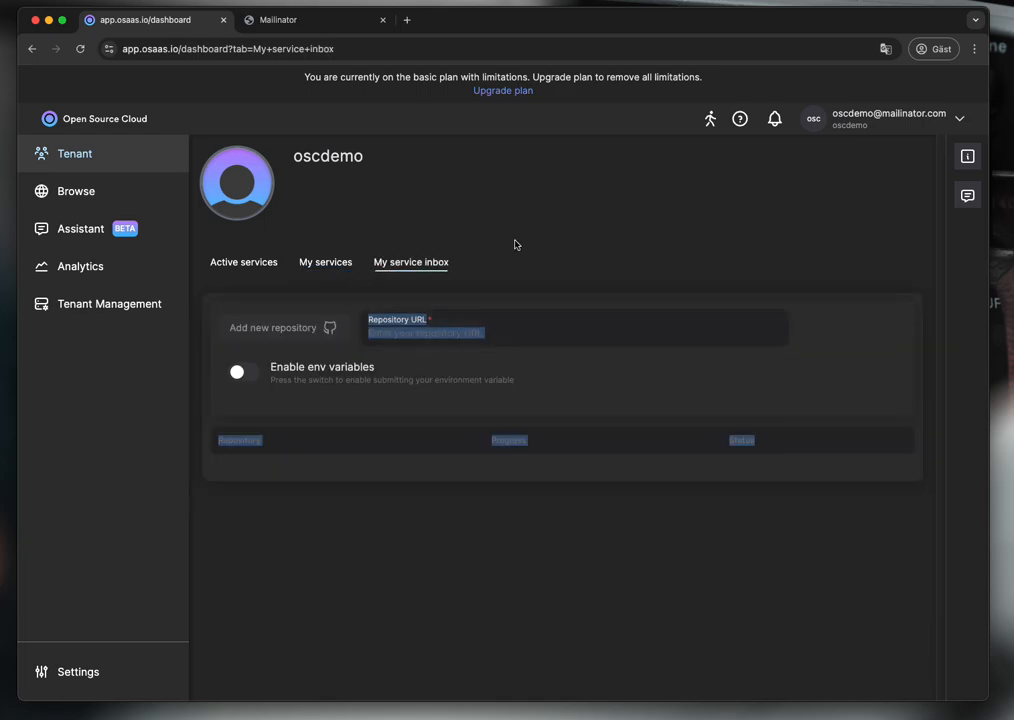
left_click(257, 262)
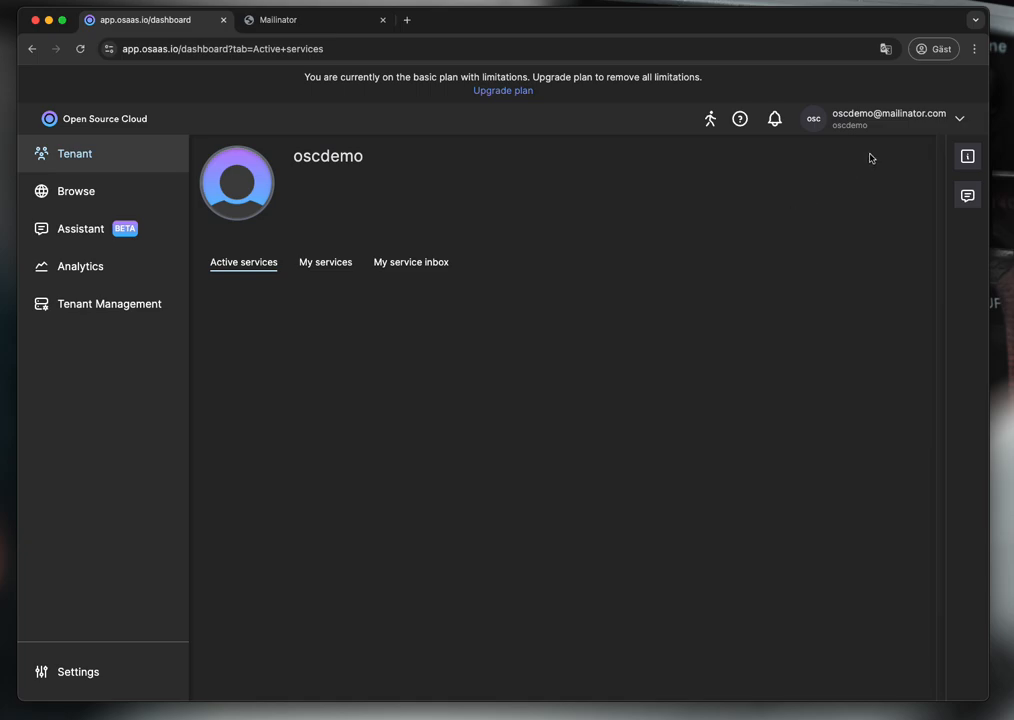
- Look at the tenant page help and the AI assistant chat, then close the panel
left_click(967, 157)
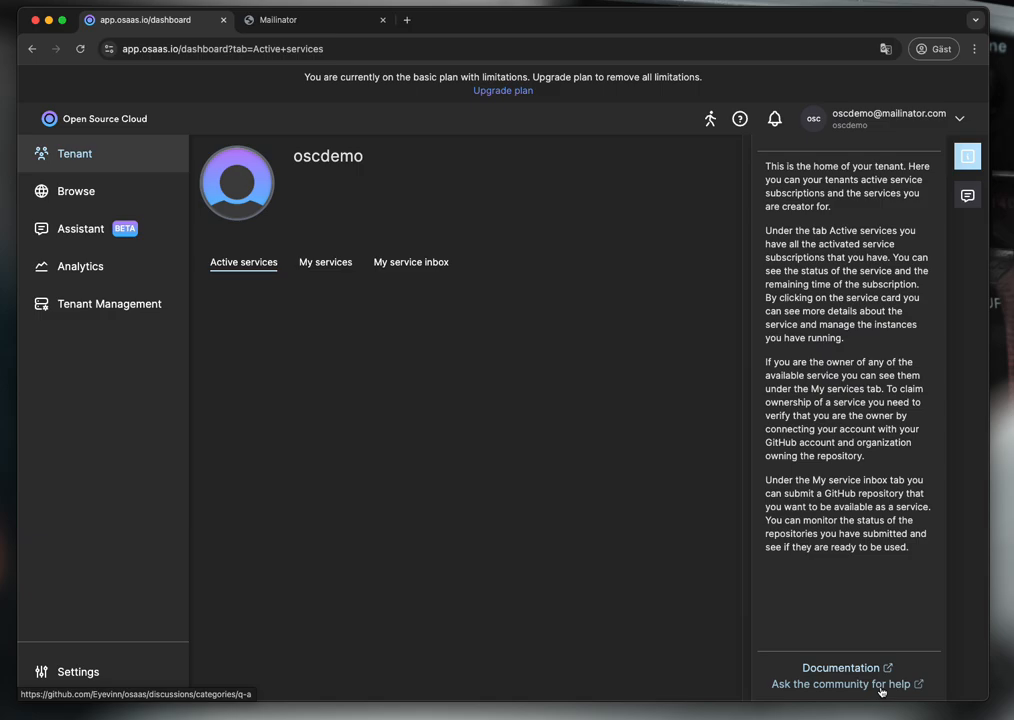
left_click(967, 195)
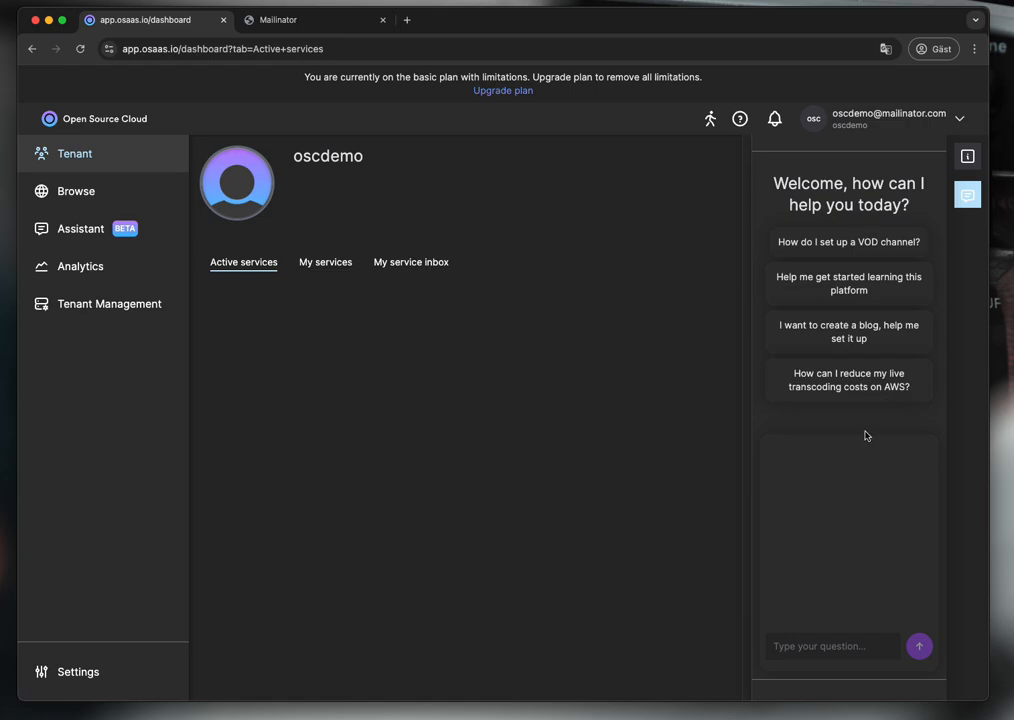
left_click(970, 196)
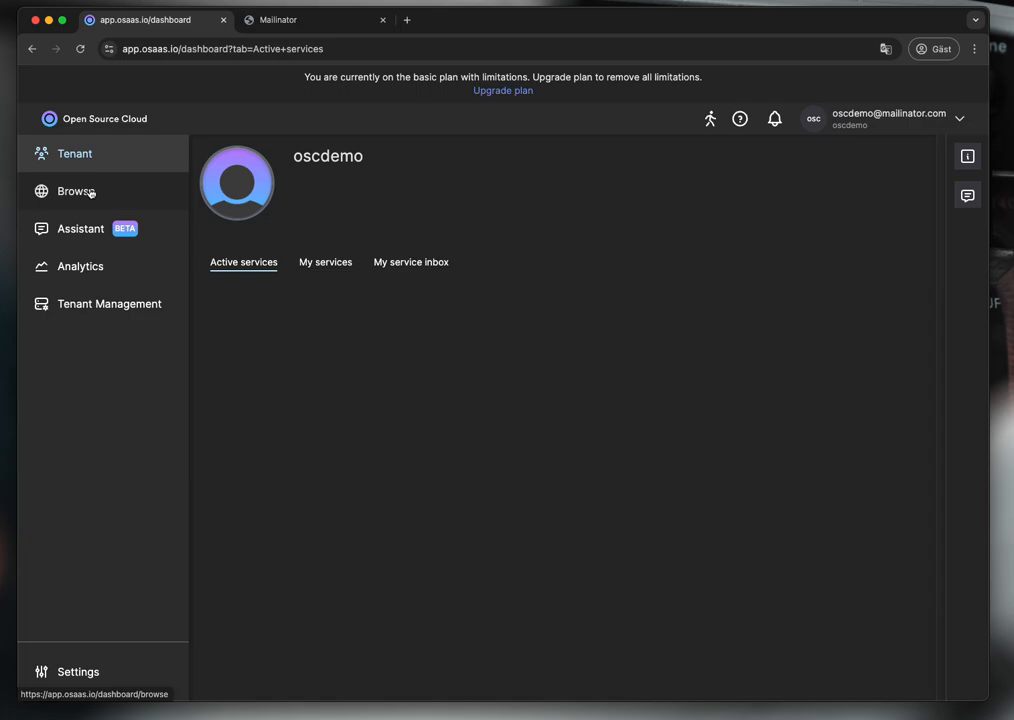
- Browse the service catalogue down to the Podcast Generator card and open it
left_click(91, 193)
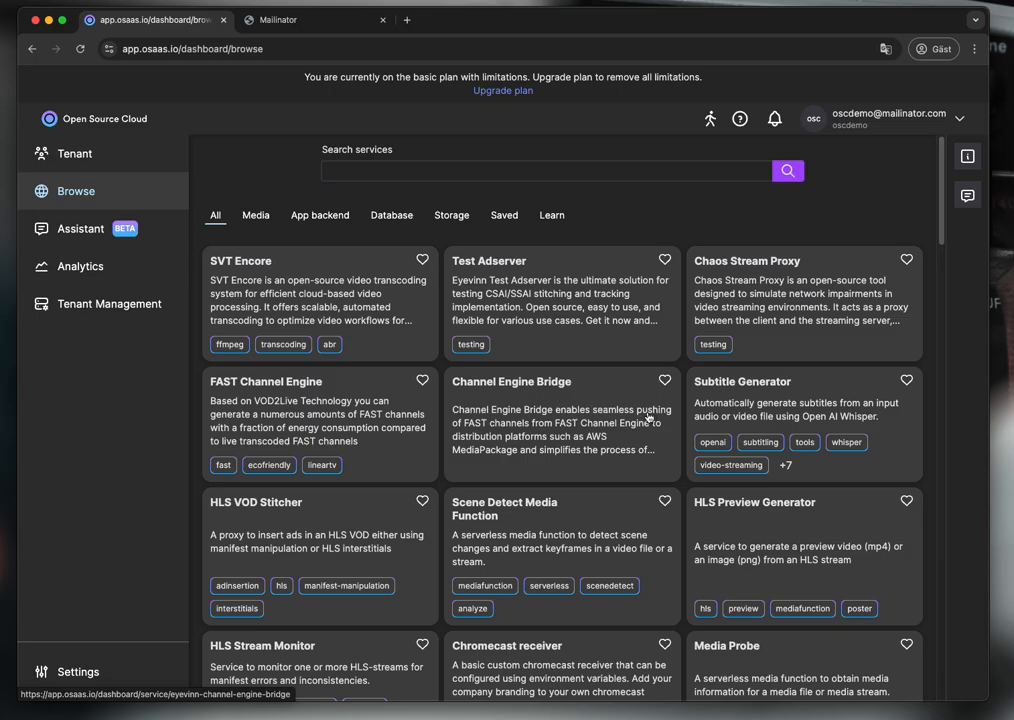
scroll(649, 418, "down", 15)
scroll(640, 412, "down", 10)
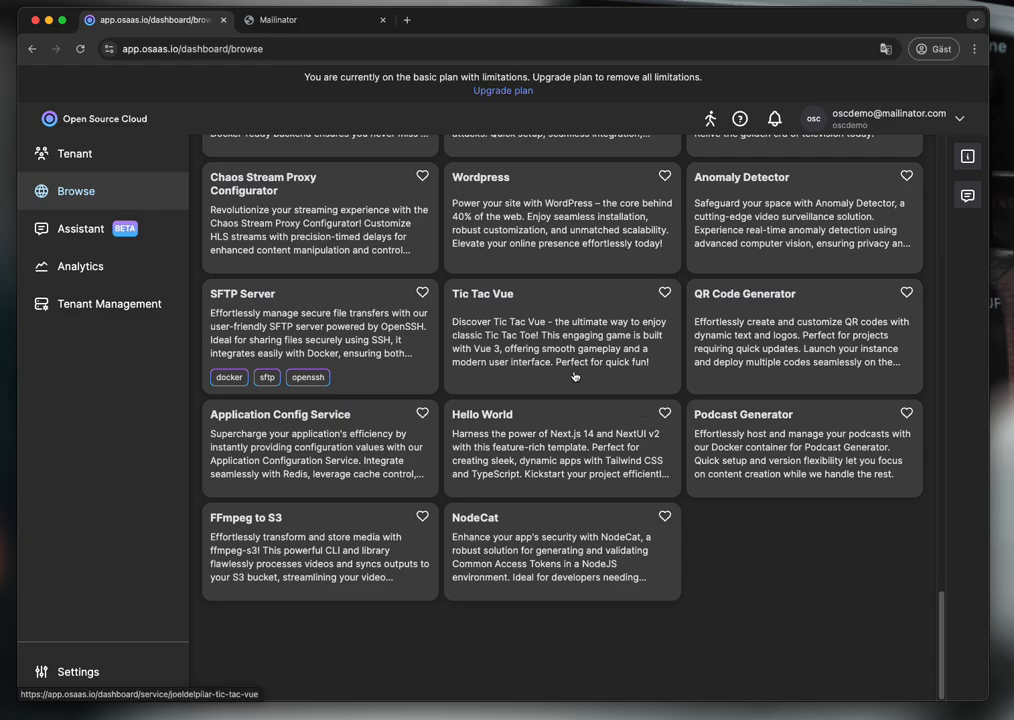
left_click(762, 452)
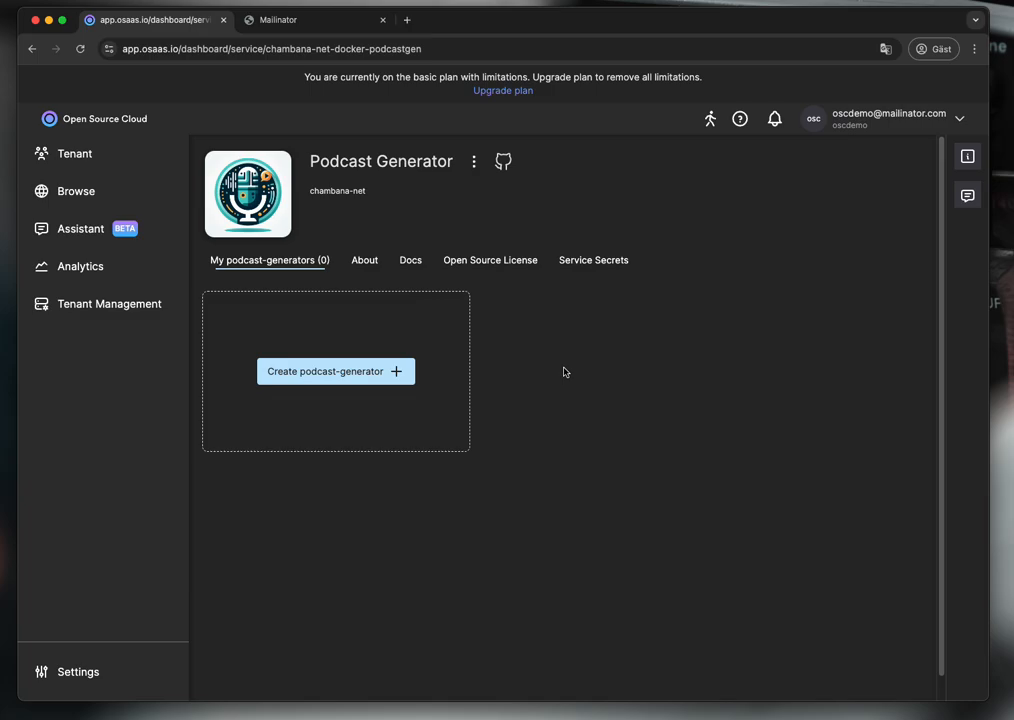
- Create a podcast-generator instance named 'demo'
left_click(367, 376)
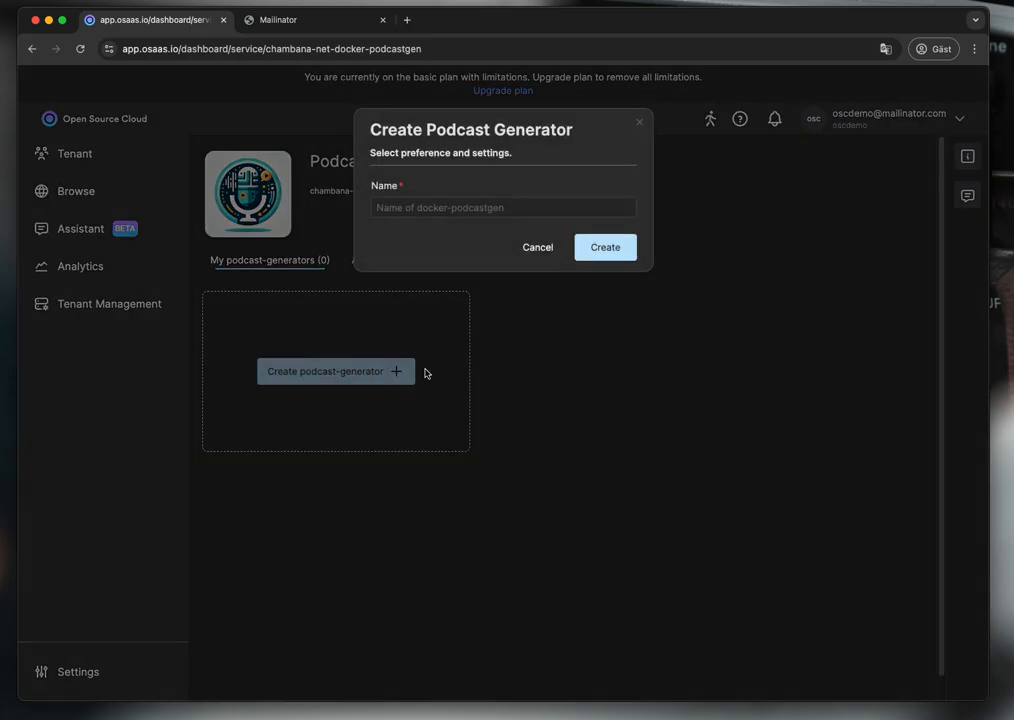
left_click(464, 208)
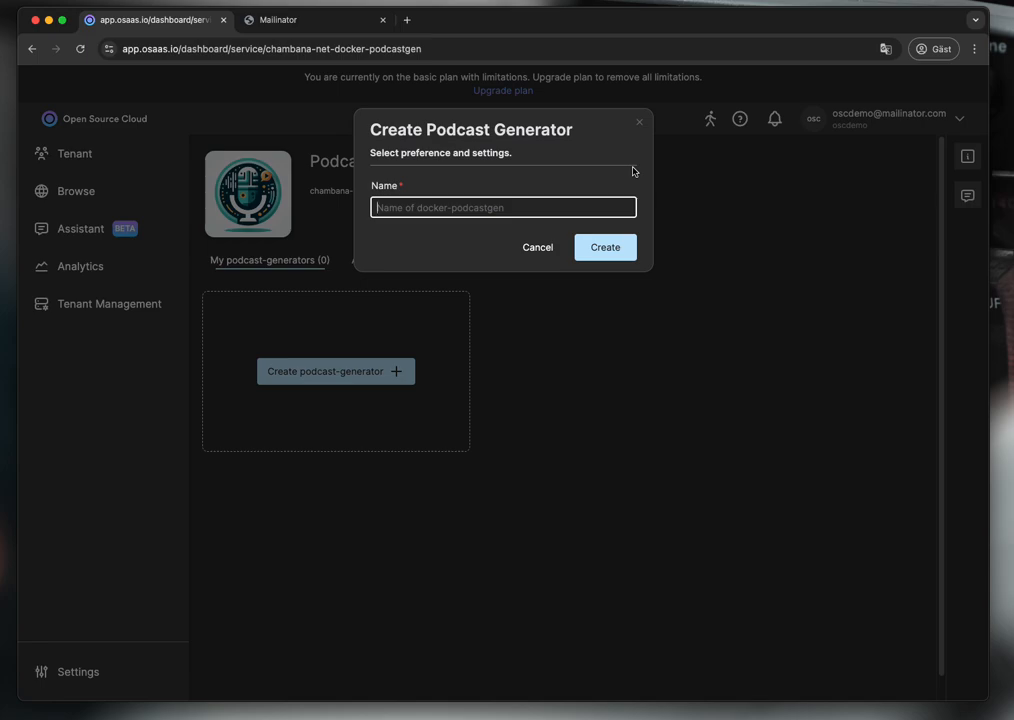
type("t")
type("emo")
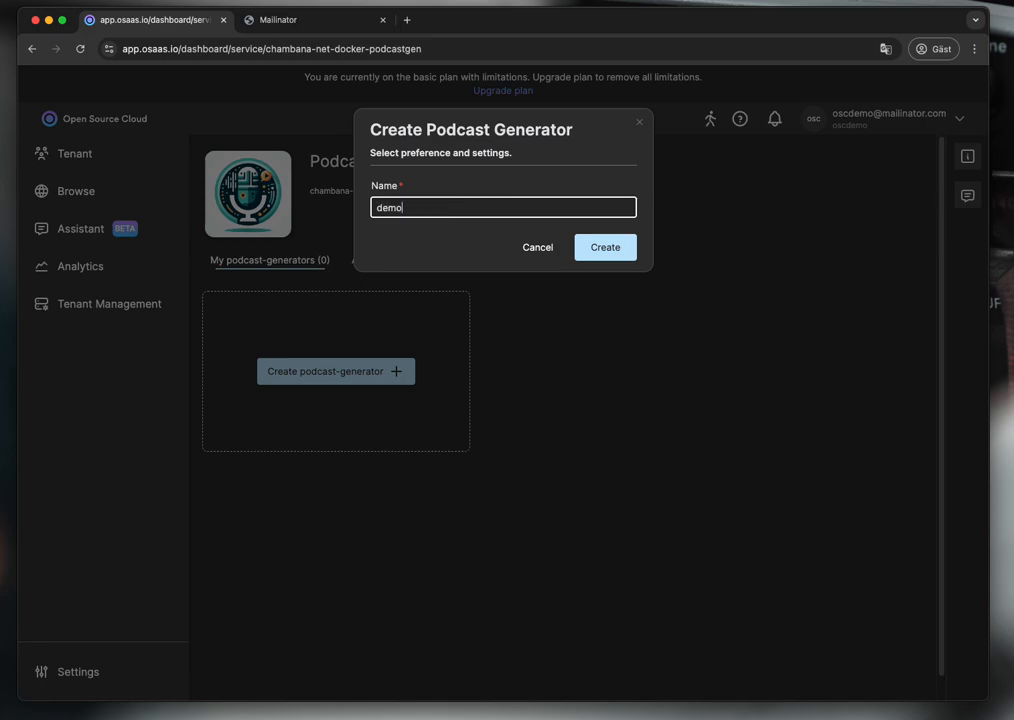
type("emo")
left_click(604, 247)
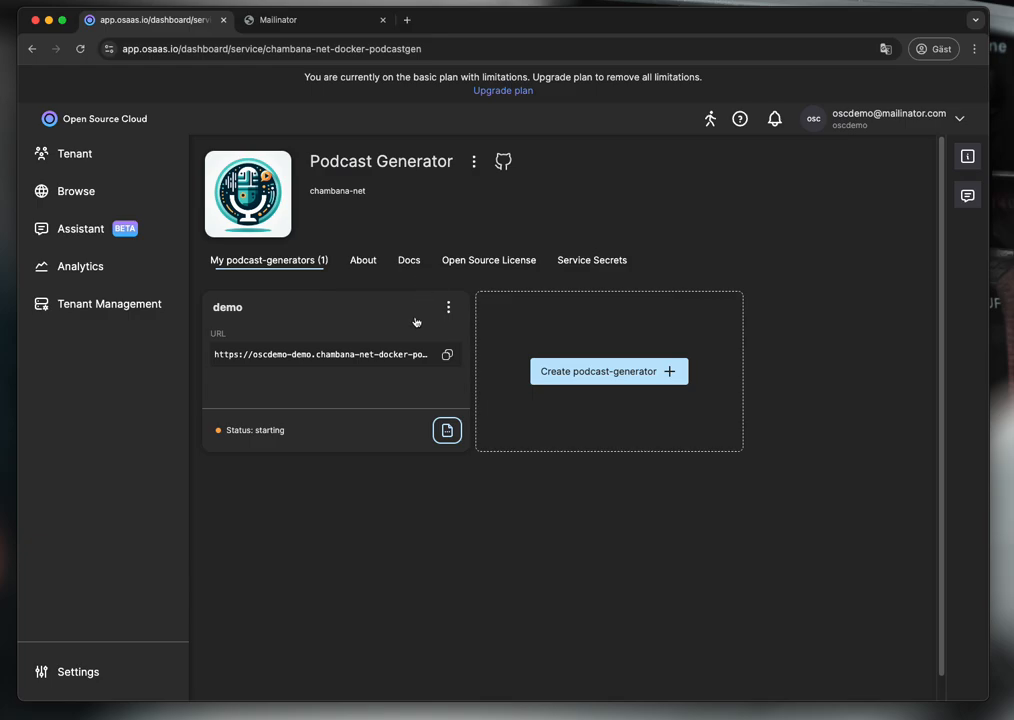
- Go to Tenant Management, check Users, then view the Subscriptions plans
left_click(98, 306)
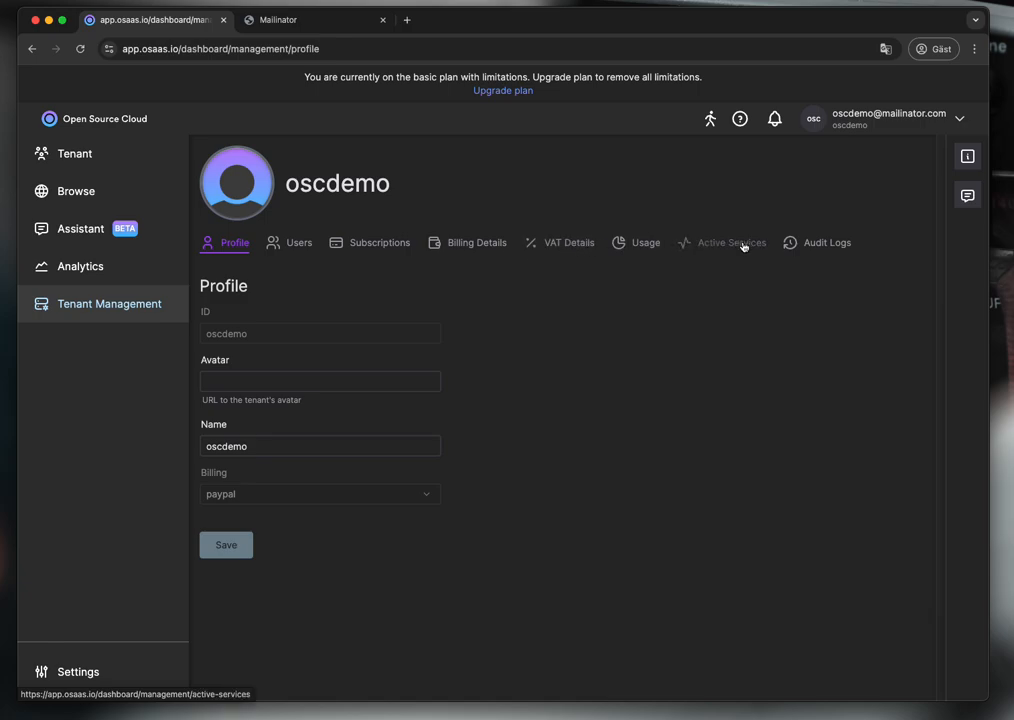
left_click(300, 243)
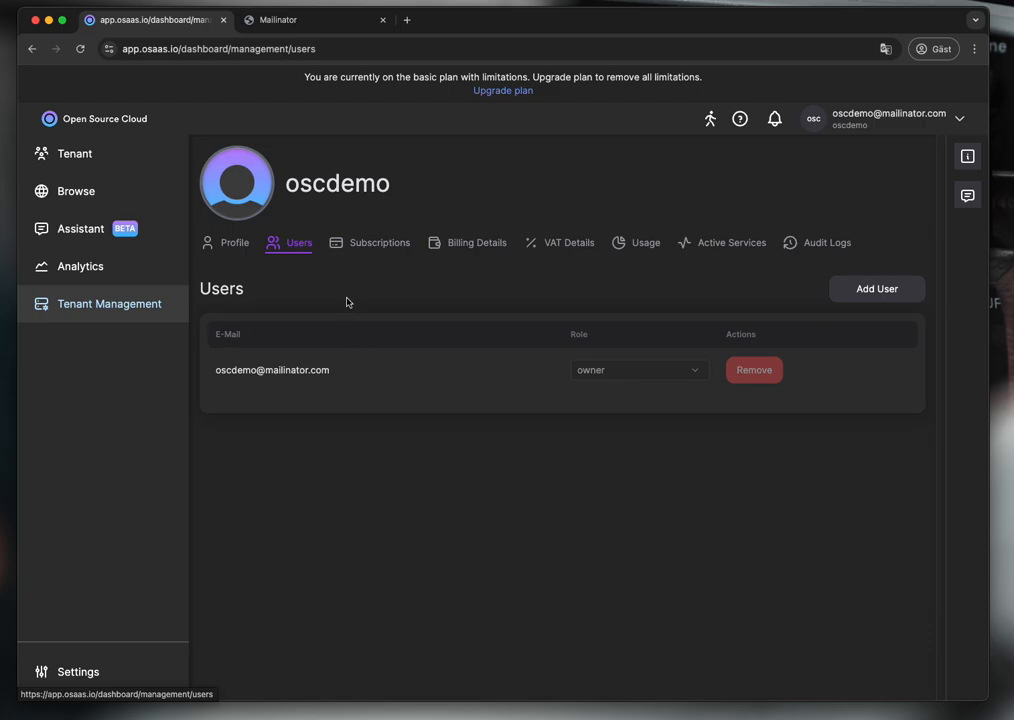
left_click(374, 245)
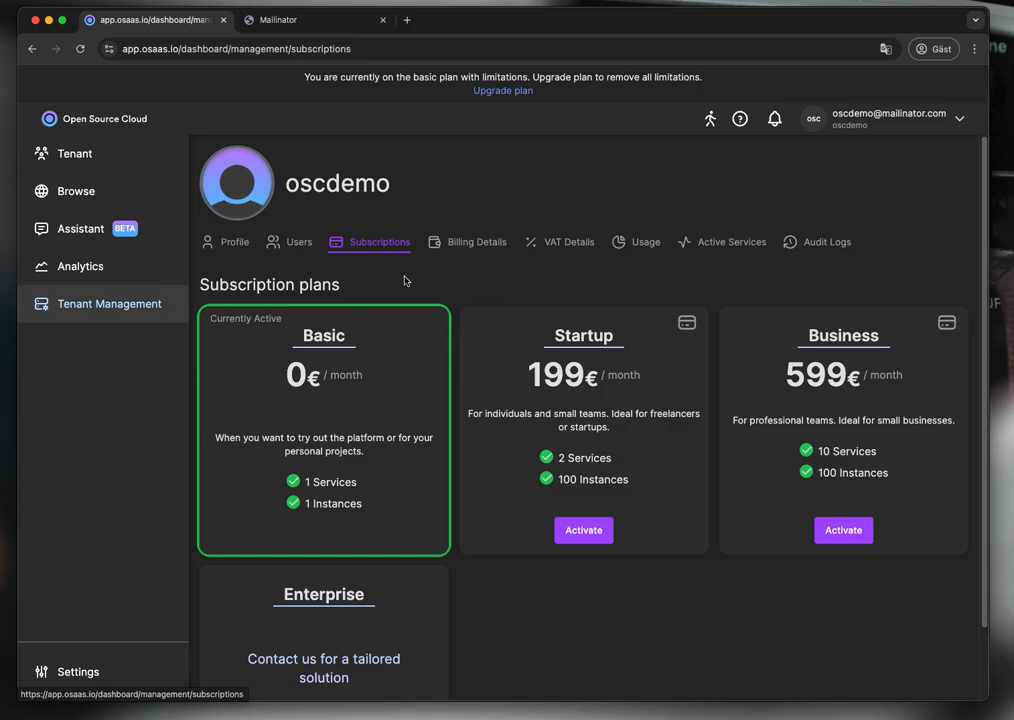
- Save the profile with the user's first and last name, job title CTO and industry Cloud
left_click(101, 672)
left_click(296, 160)
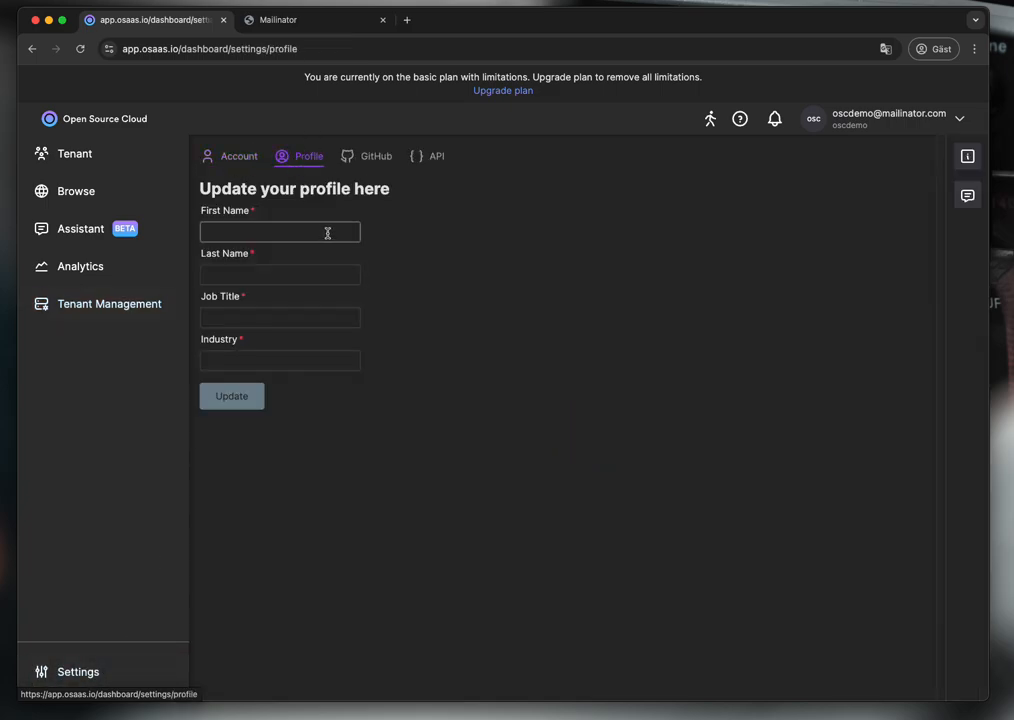
type("Jonas")
key("Tab")
type("Birmé")
key("Tab")
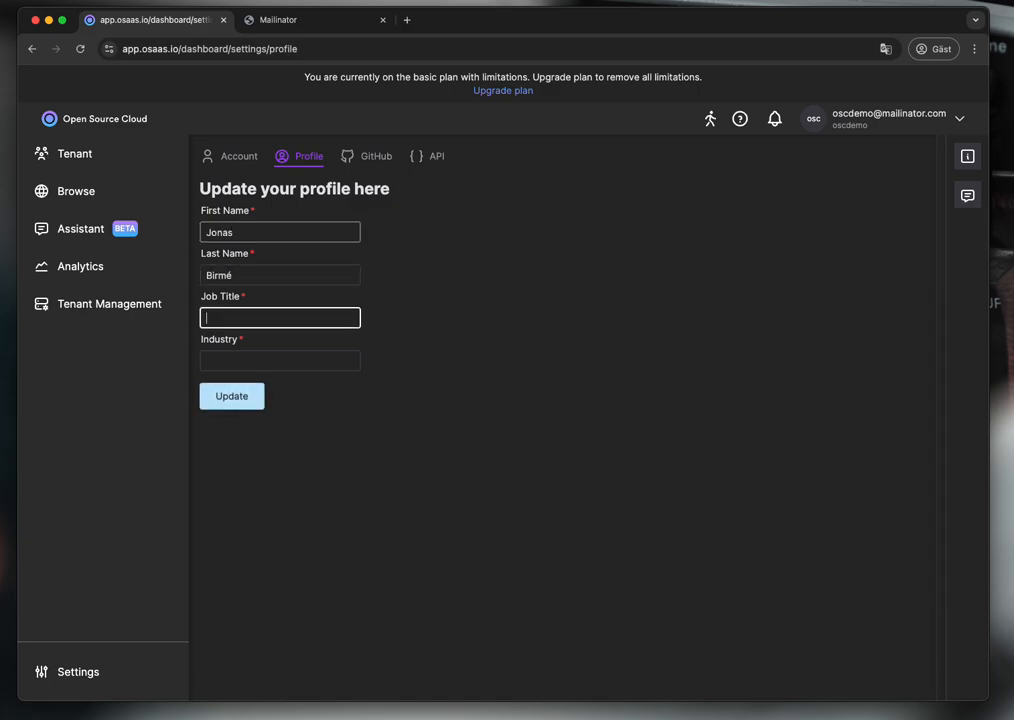
type("CTO")
key("Tab")
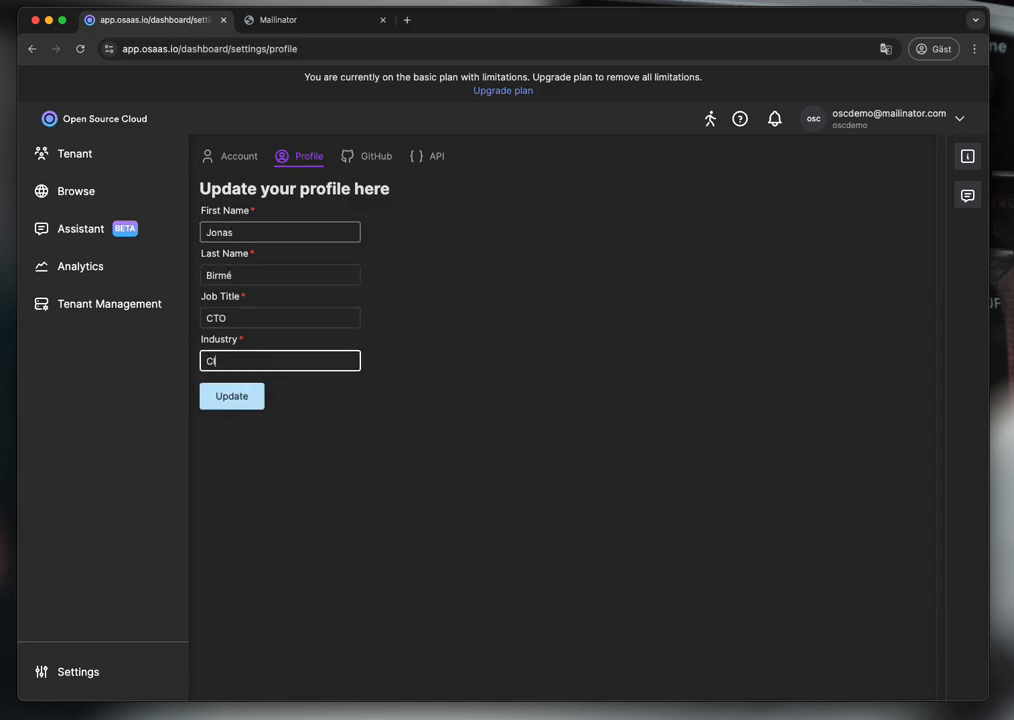
left_click(252, 398)
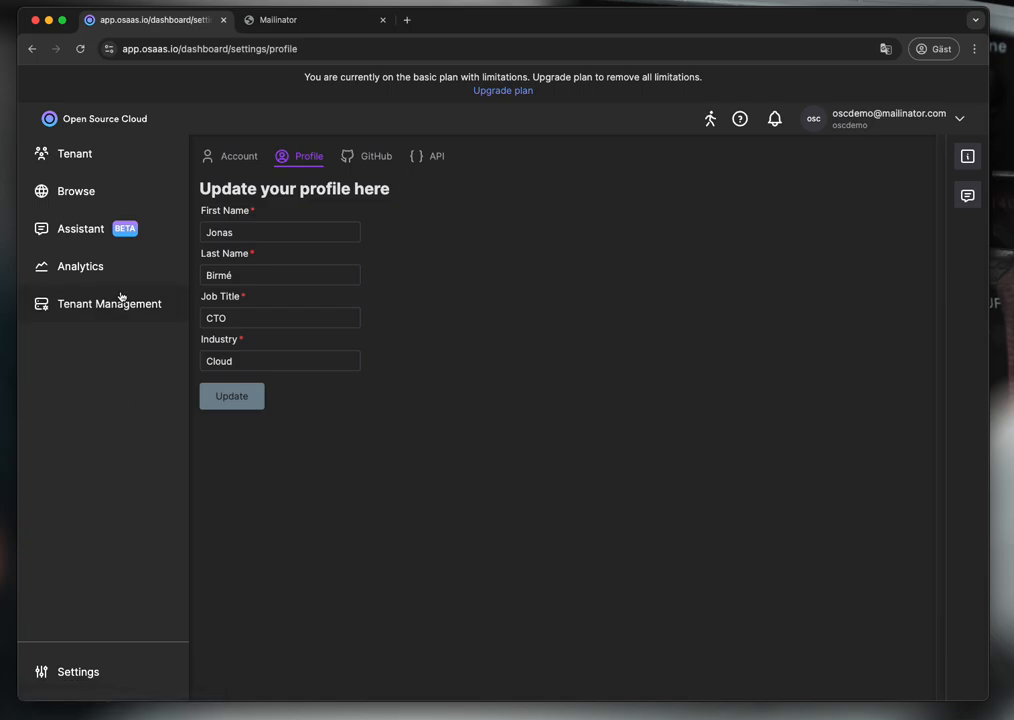
- Go through Browse and Tenant back to the Podcast Generator service page, with the demo instance running
left_click(100, 203)
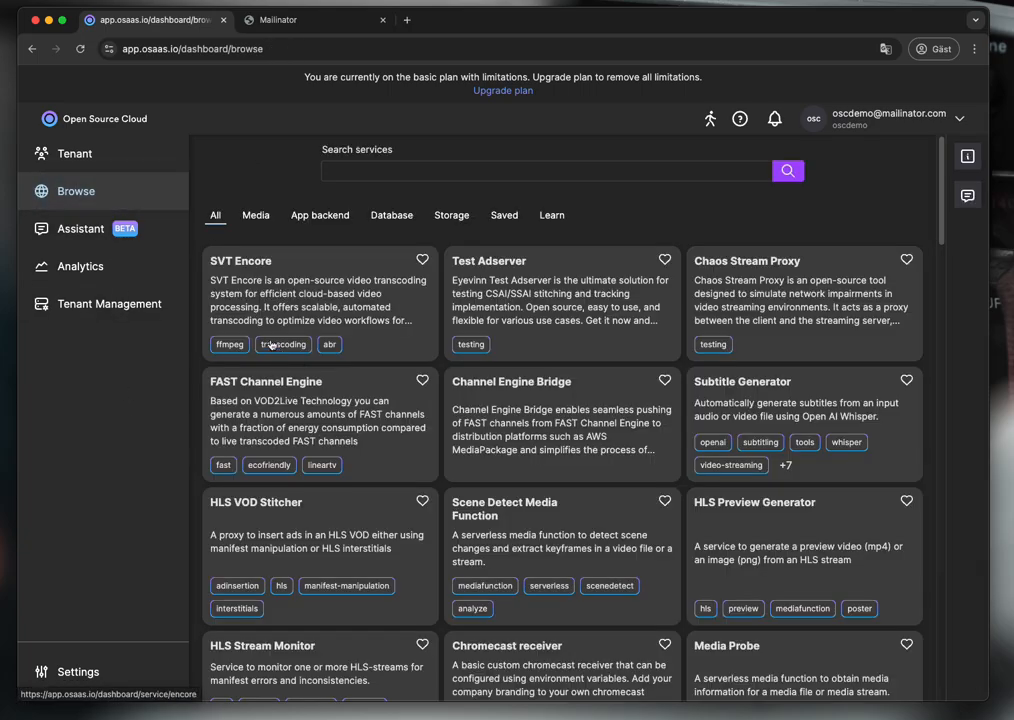
scroll(535, 360, "down", 1)
scroll(535, 360, "down", 5)
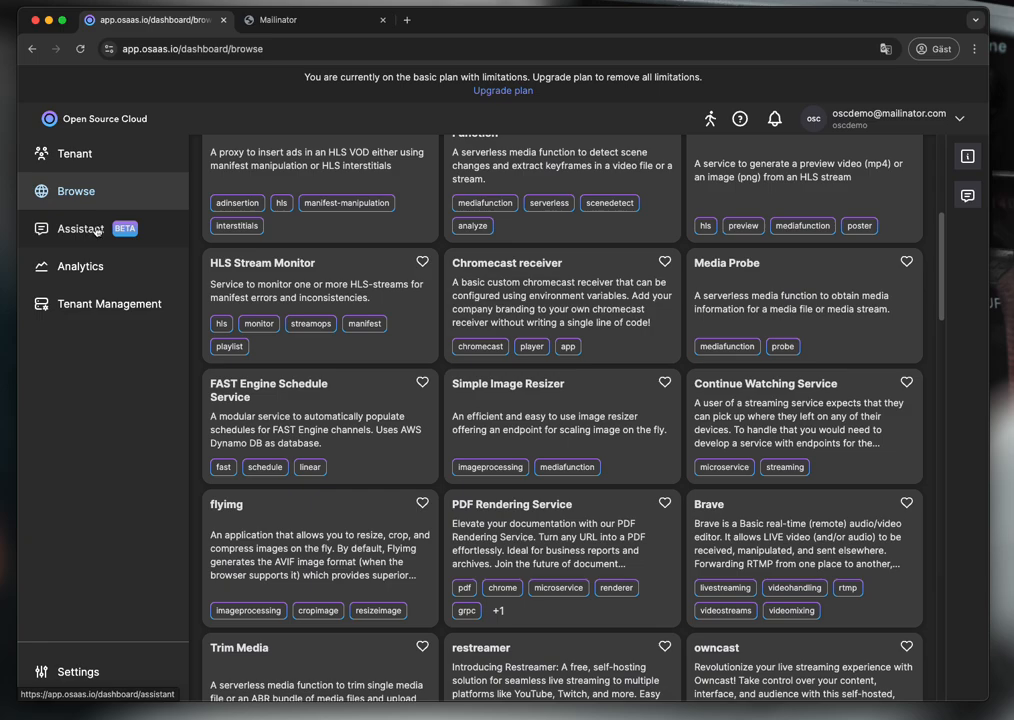
scroll(275, 262, "up", 6)
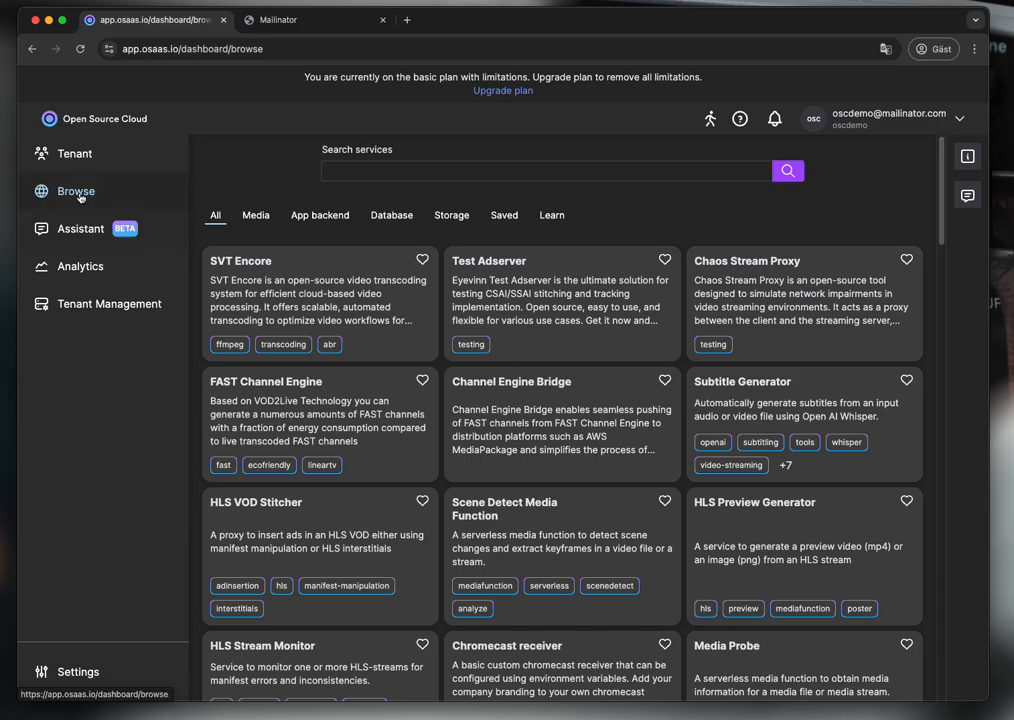
left_click(82, 160)
left_click(297, 354)
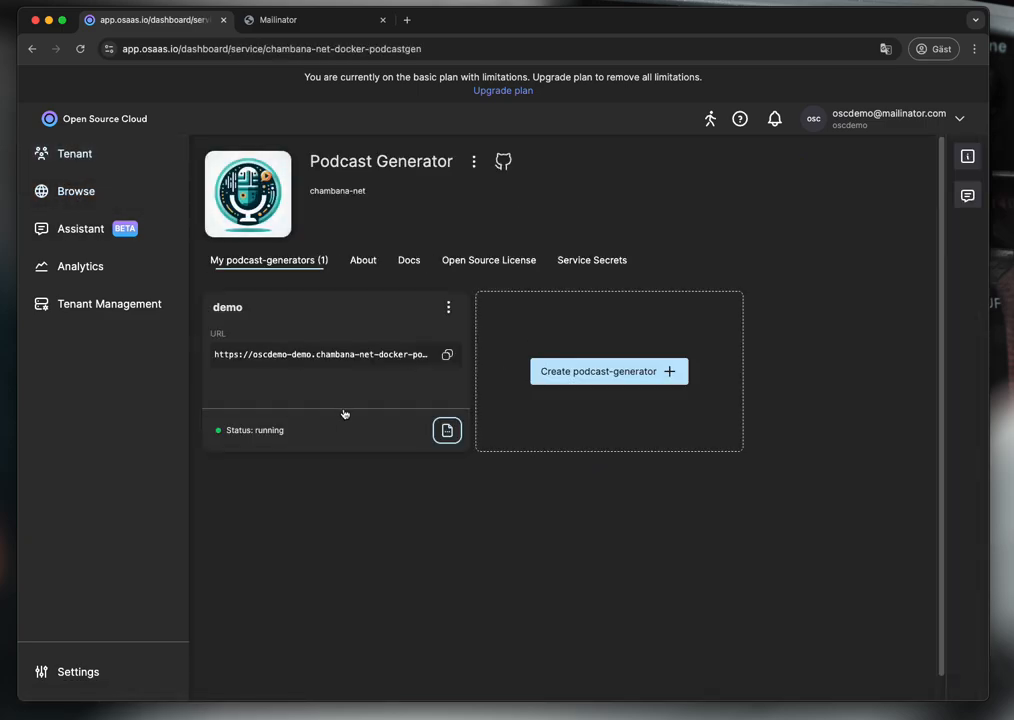
- Open the demo instance's site and start installation with English, passing the writable directories check
left_click(352, 327)
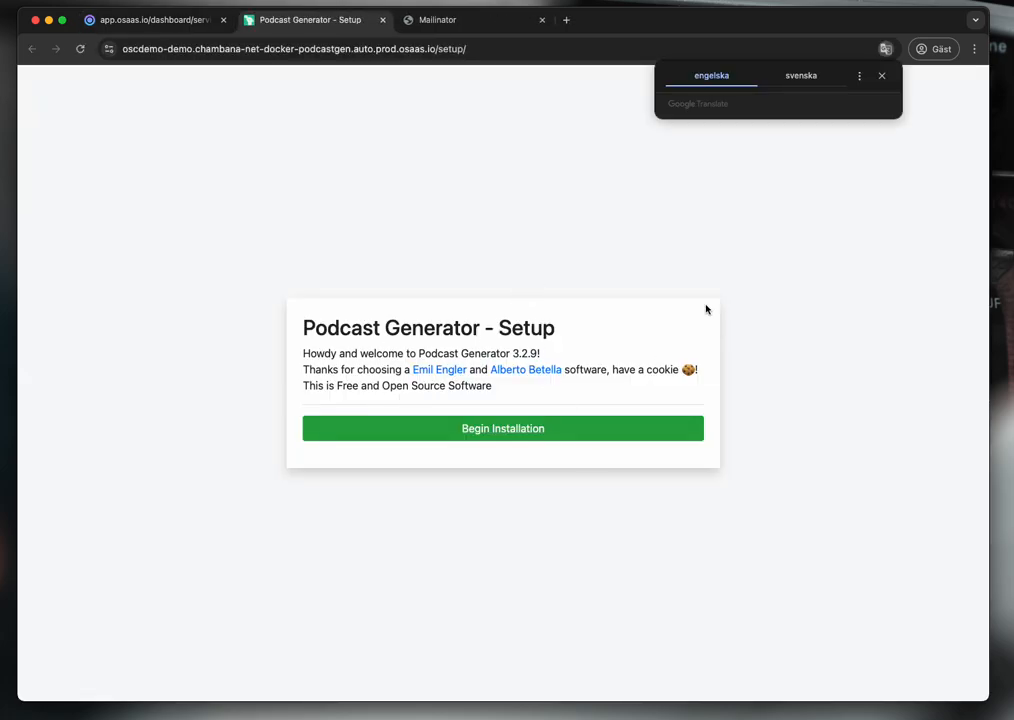
left_click(881, 75)
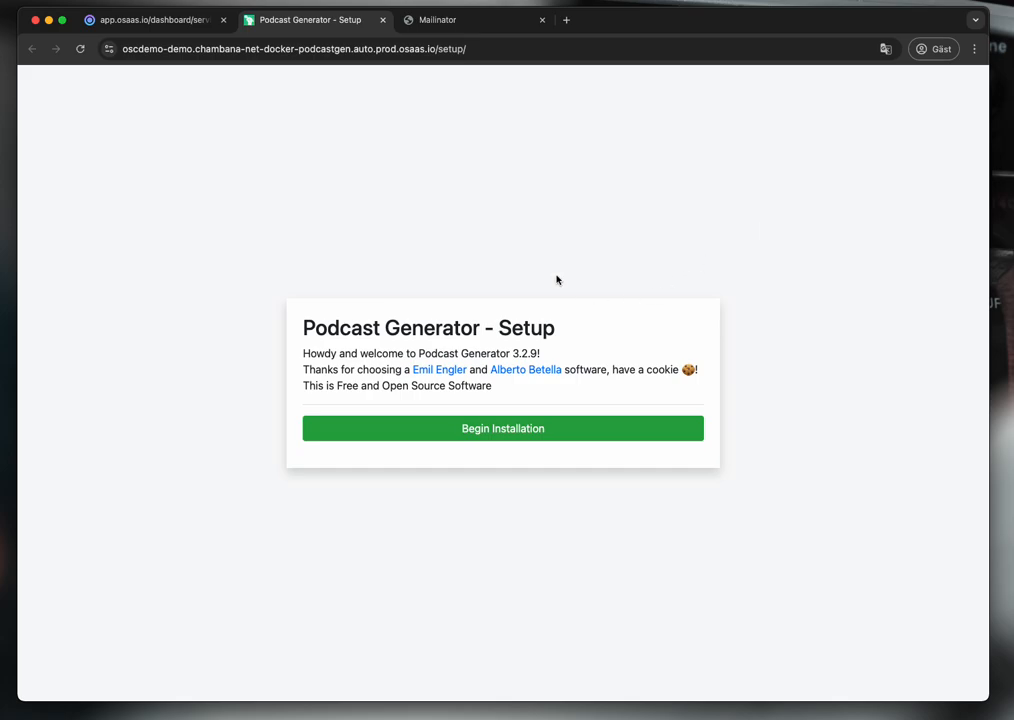
left_click(581, 434)
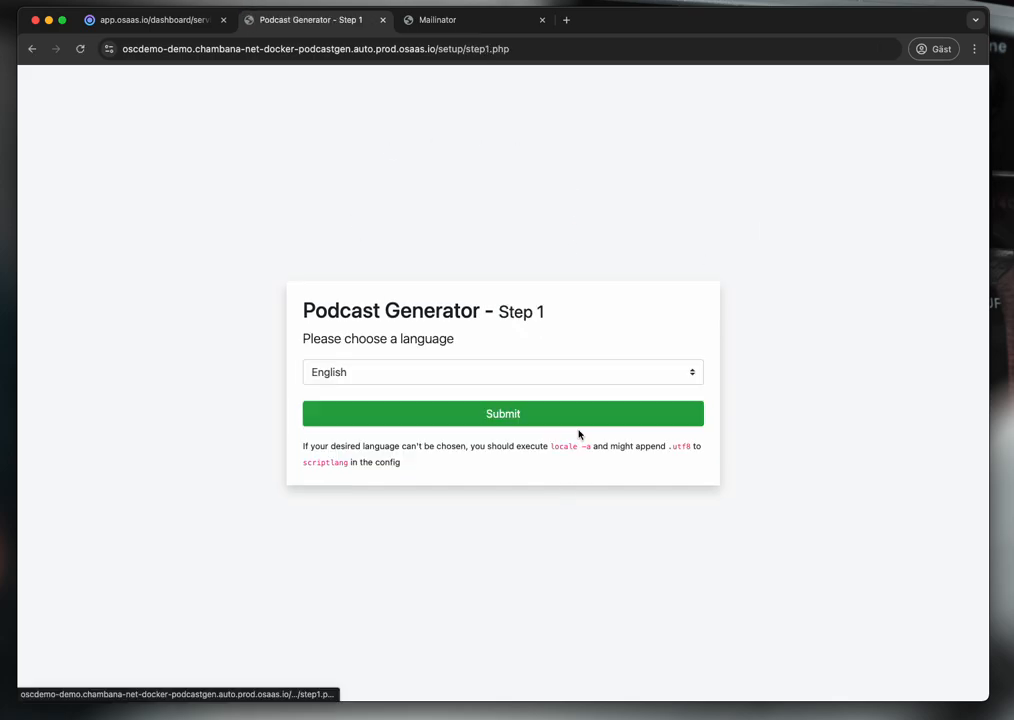
left_click(472, 414)
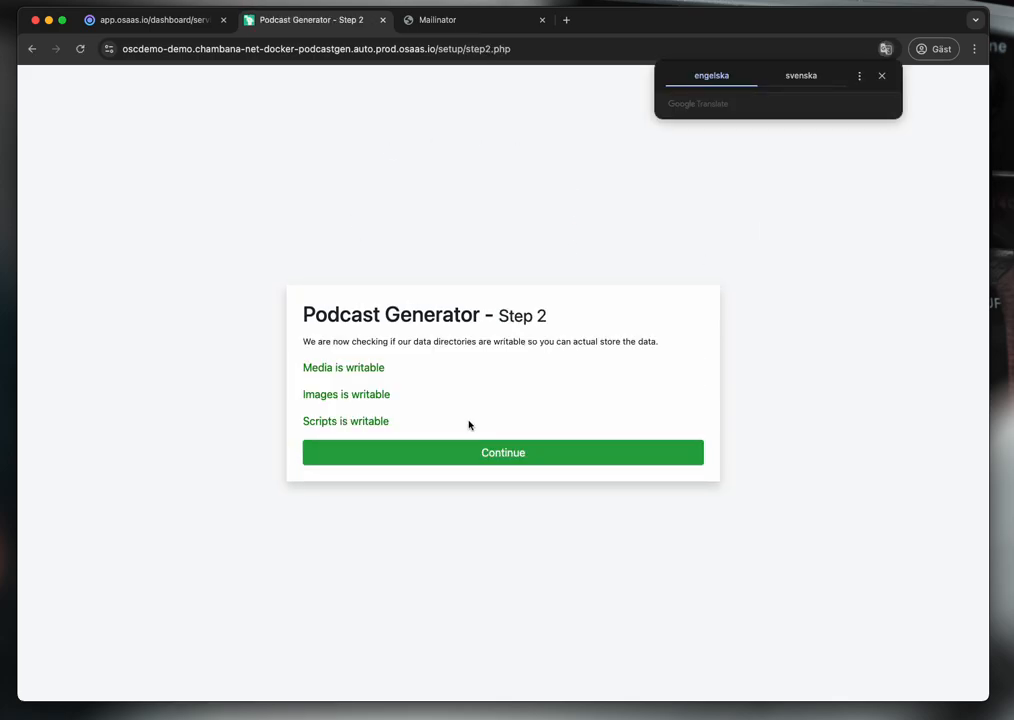
left_click(521, 453)
- Enter admin username 'admin' and the account password in the setup form
left_click(378, 342)
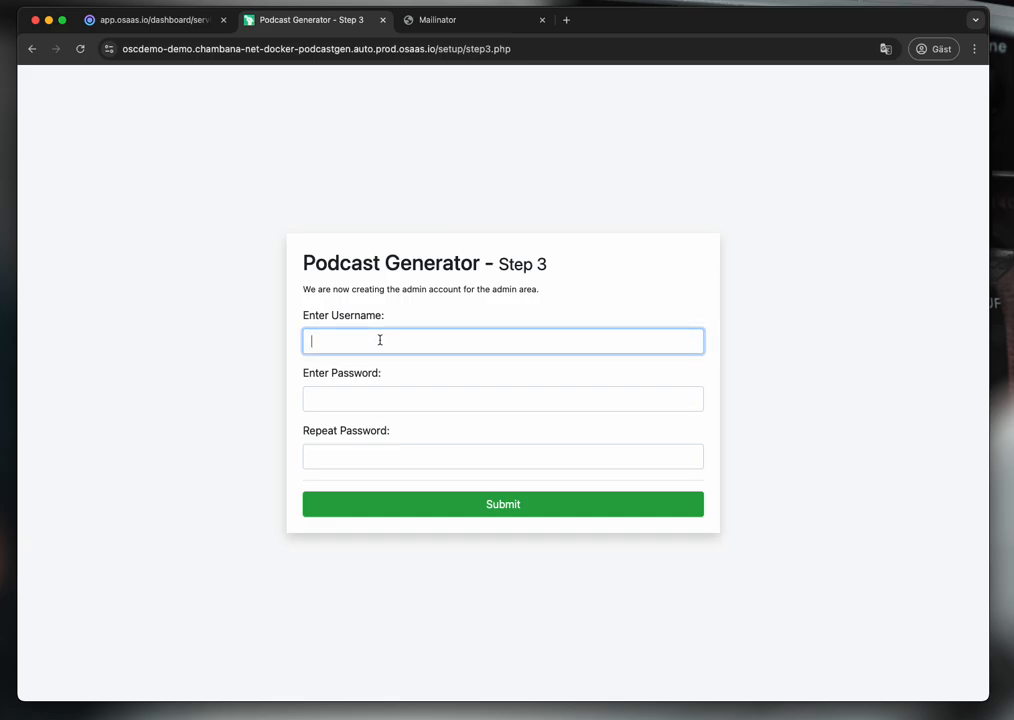
type("admin")
key("Tab")
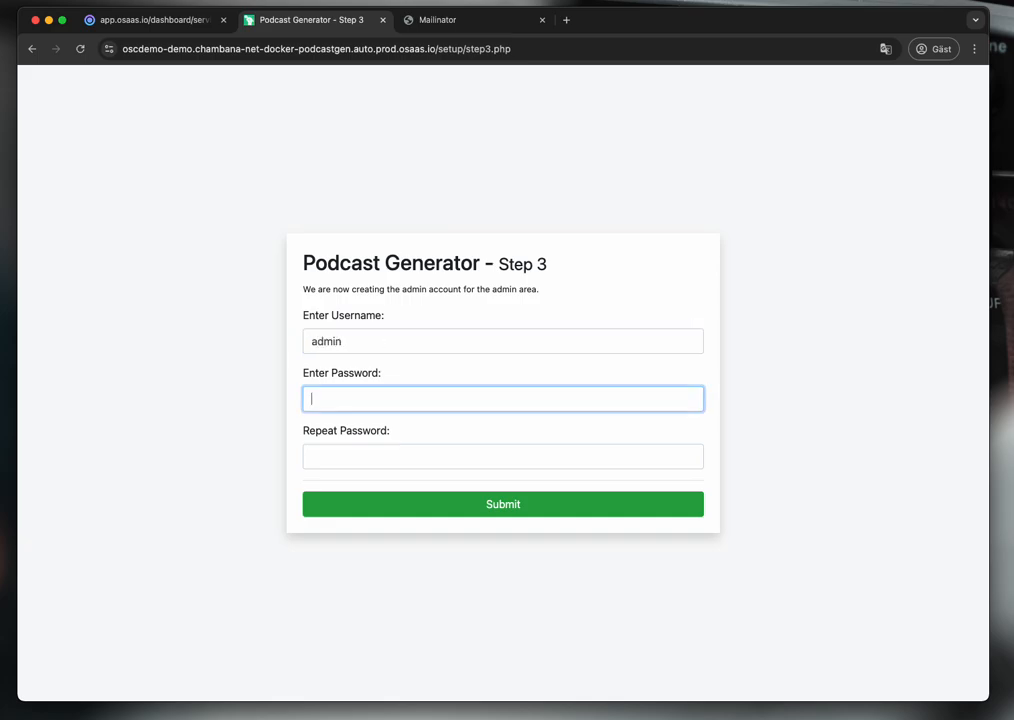
type("admin")
key("Tab")
- Finish confirming the password, create the admin account, then sign in as 'admin' to the Admin Interface
type("ad")
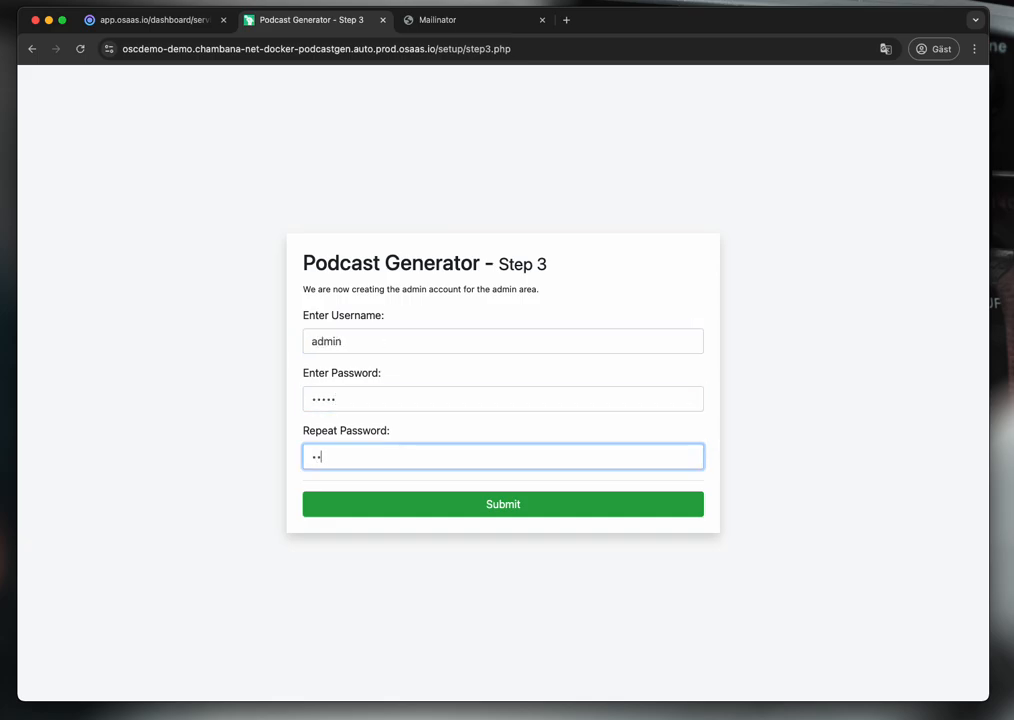
left_click(464, 503)
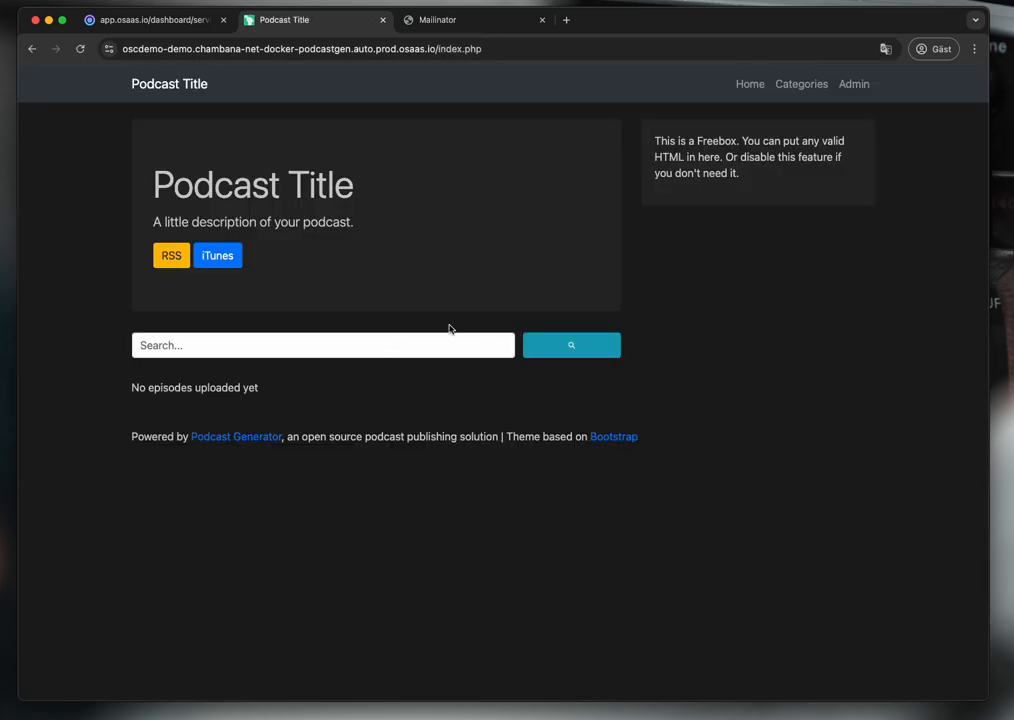
left_click(855, 85)
left_click(536, 340)
type("admin")
key("Tab")
type("admin")
left_click(400, 472)
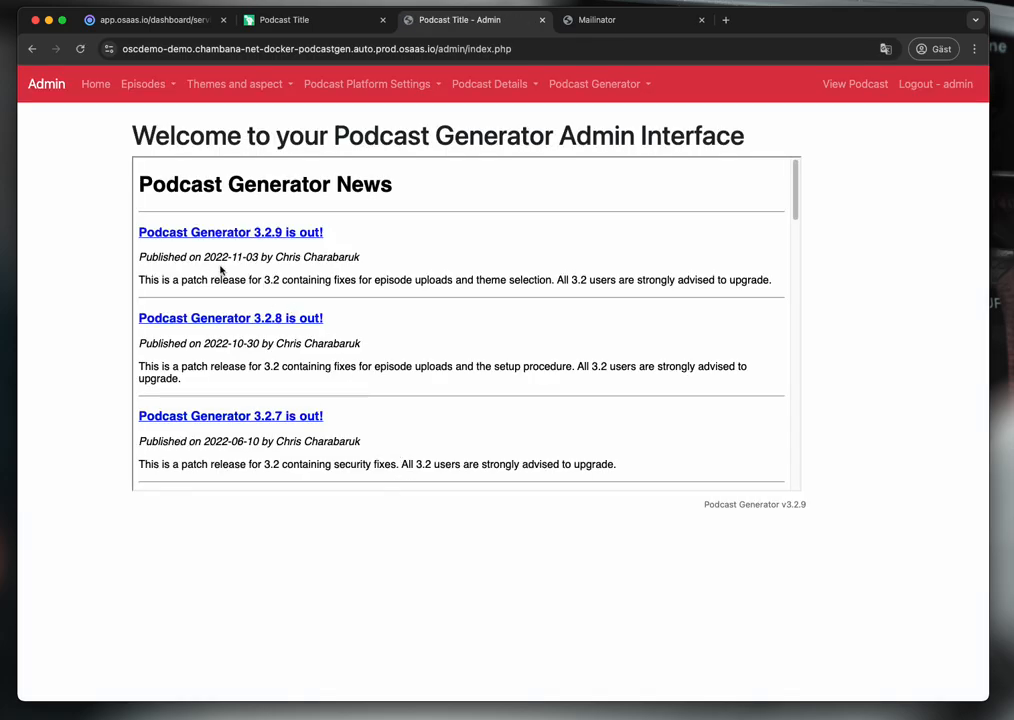
- Change the podcast title to 'My awesome podcast on OSC' in Podcast Details and submit
left_click(480, 86)
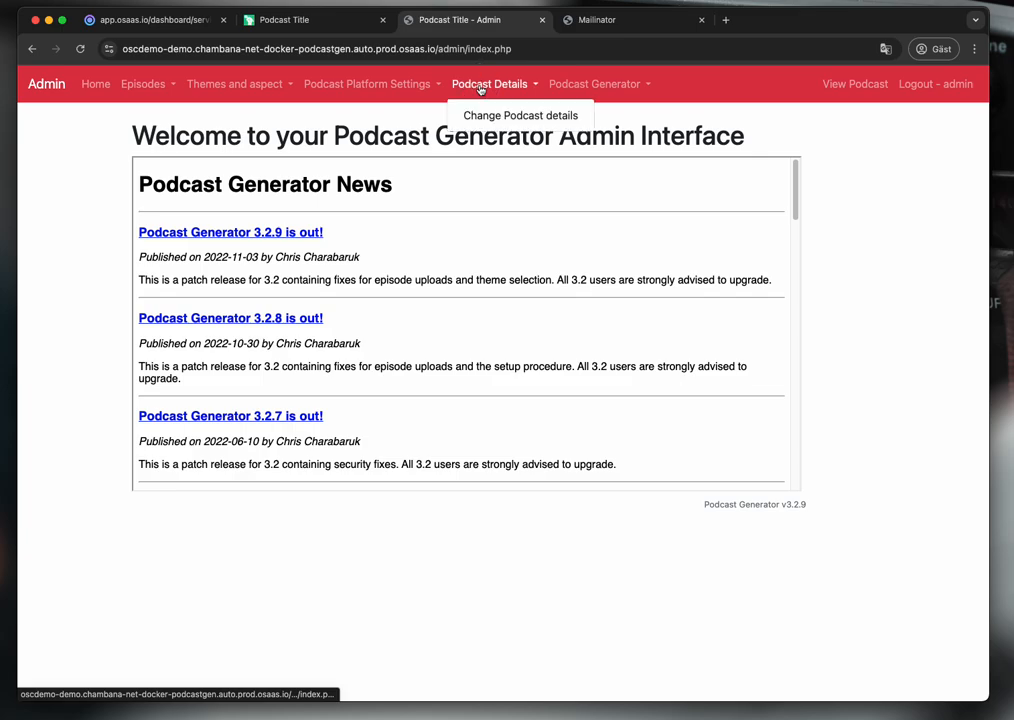
left_click(489, 115)
double_click(341, 193)
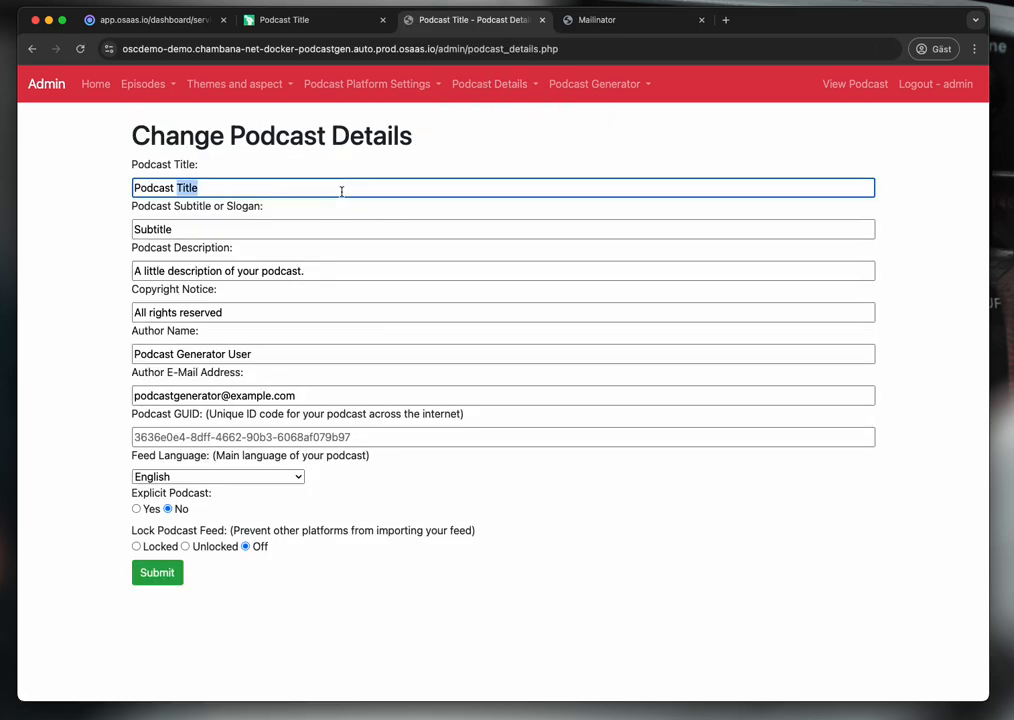
key("super+a")
type("My awesome podc")
type("ast")
key("BackSpace")
type("st on OSC")
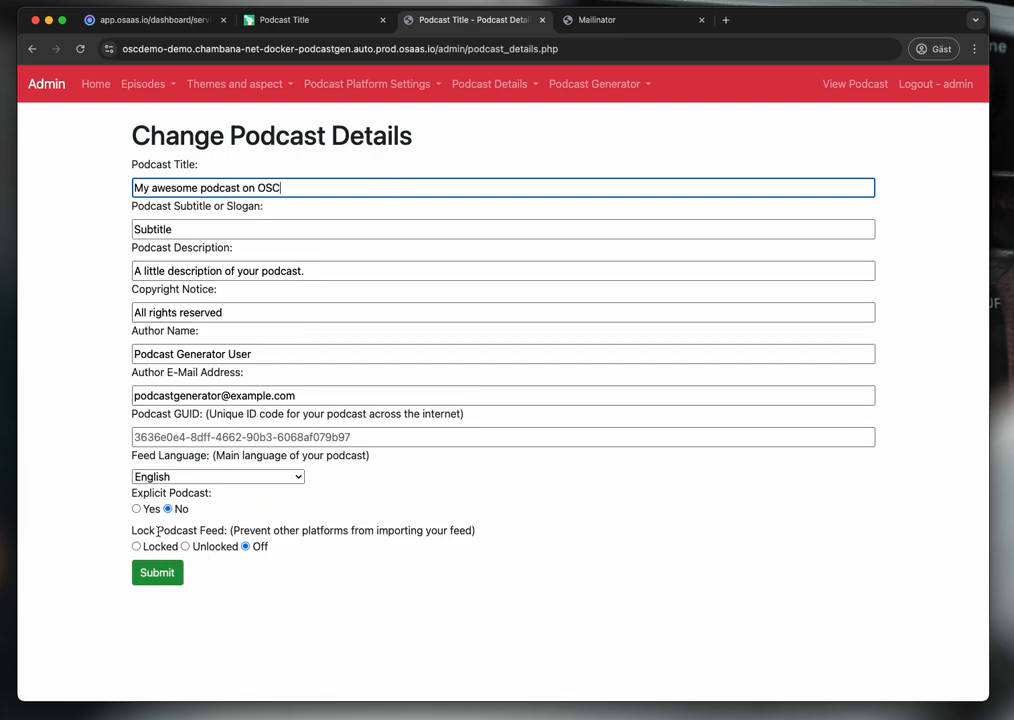
left_click(157, 572)
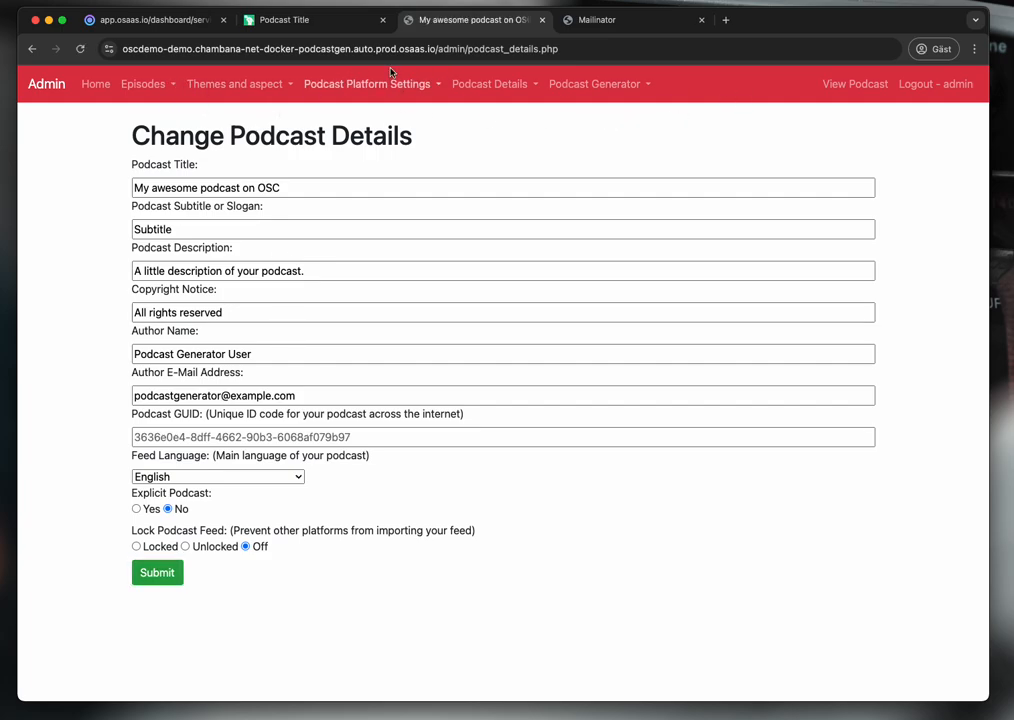
- Reload the public podcast page to confirm the new title, then return to admin
left_click(342, 19)
key("super+r")
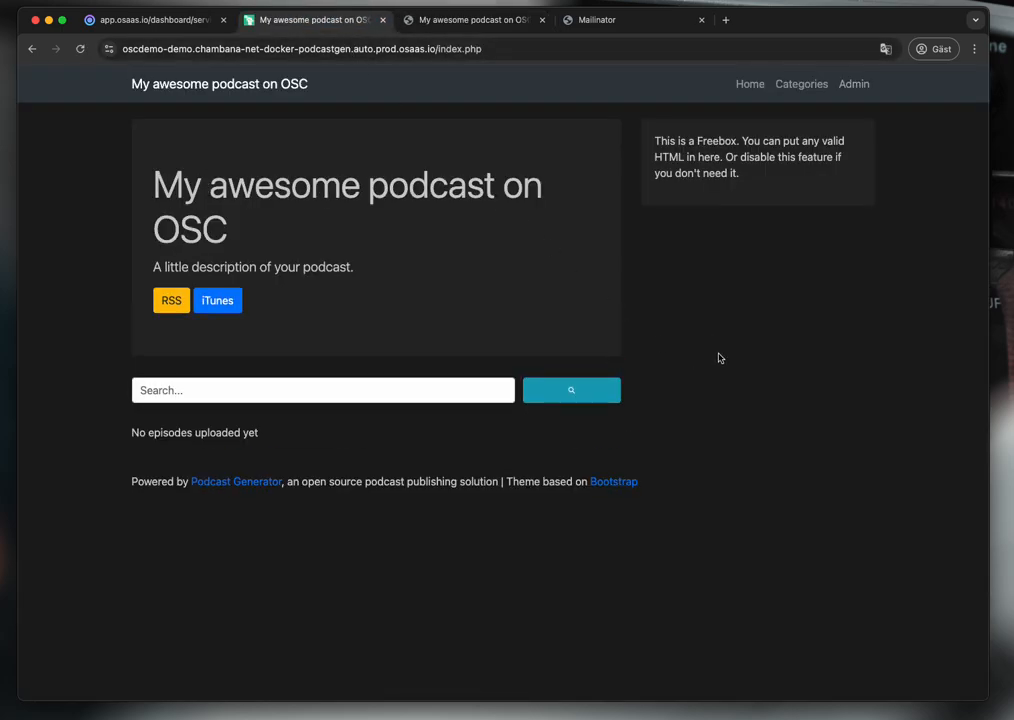
left_click(478, 19)
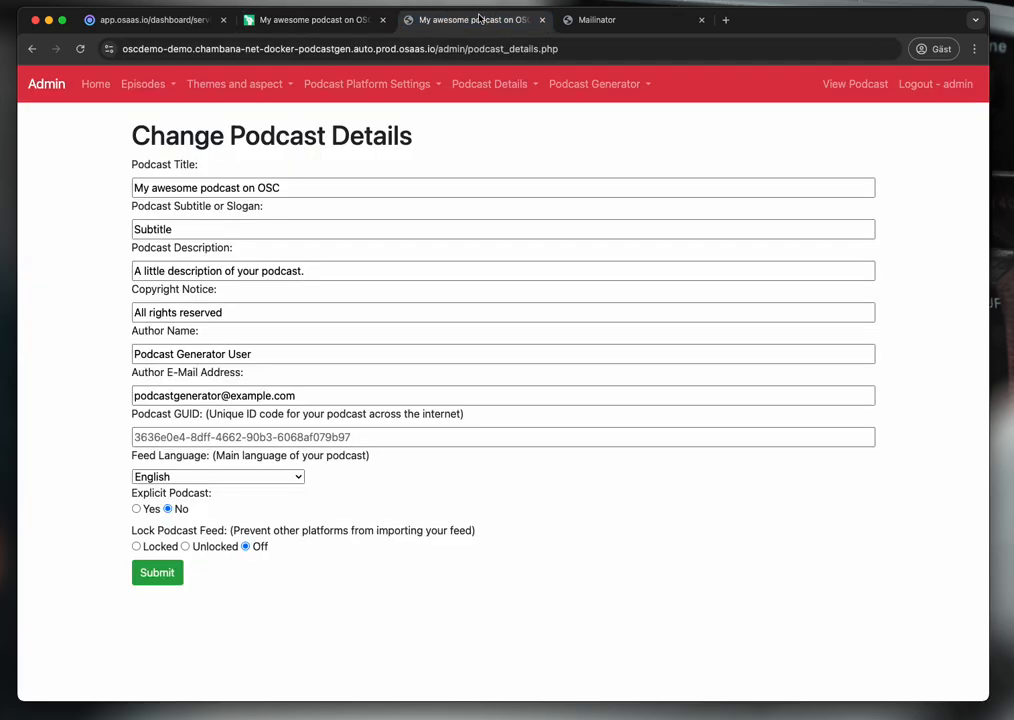
- Under Upload New Episodes, select the OSC podcast m4a file from Downloads
left_click(130, 82)
left_click(158, 115)
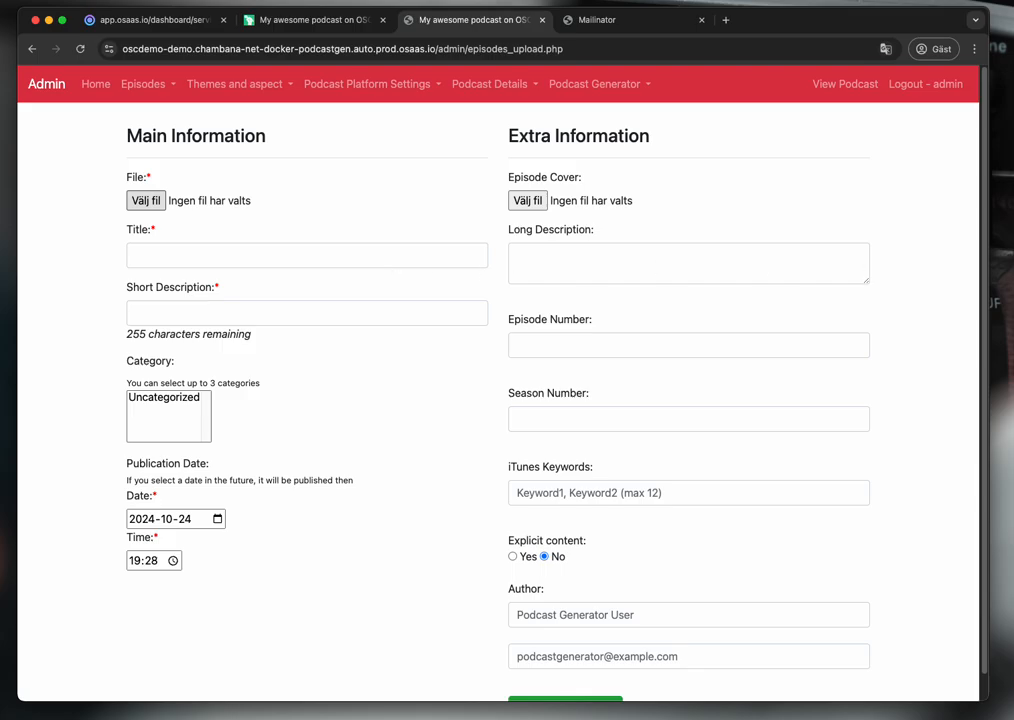
left_click(145, 200)
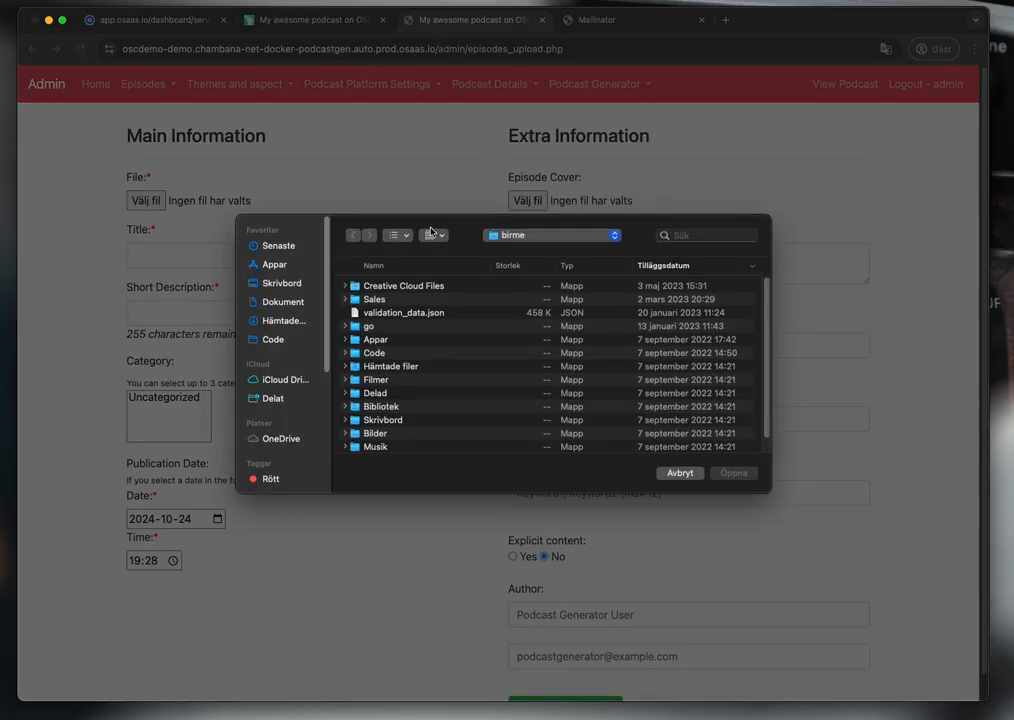
left_click_drag(434, 226, 497, 227)
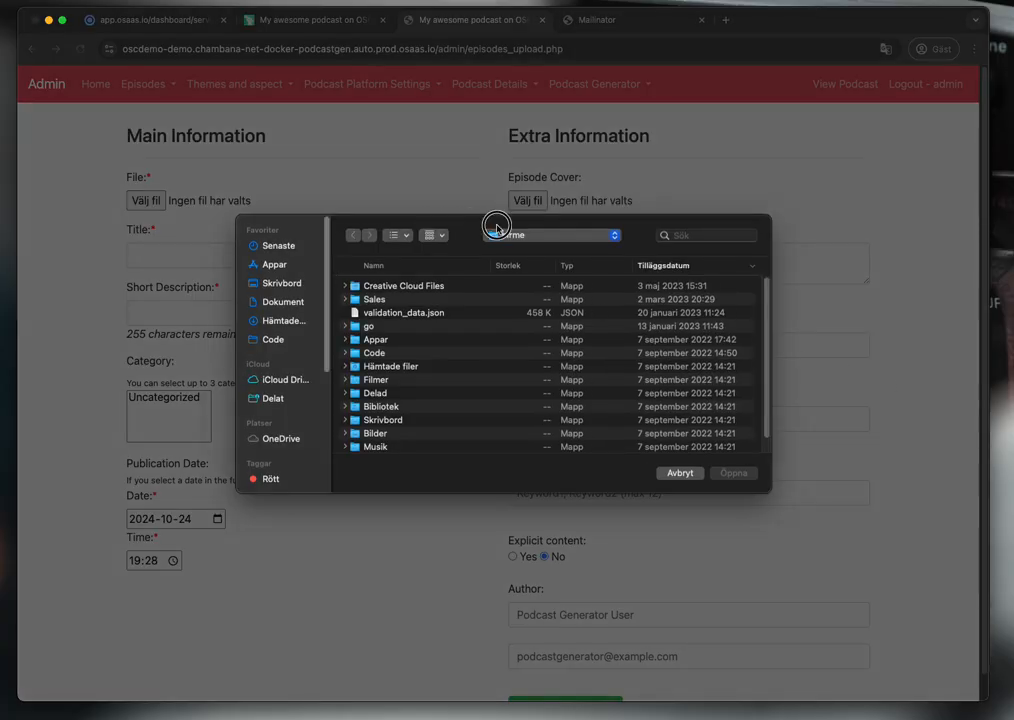
left_click(290, 339)
left_click(303, 320)
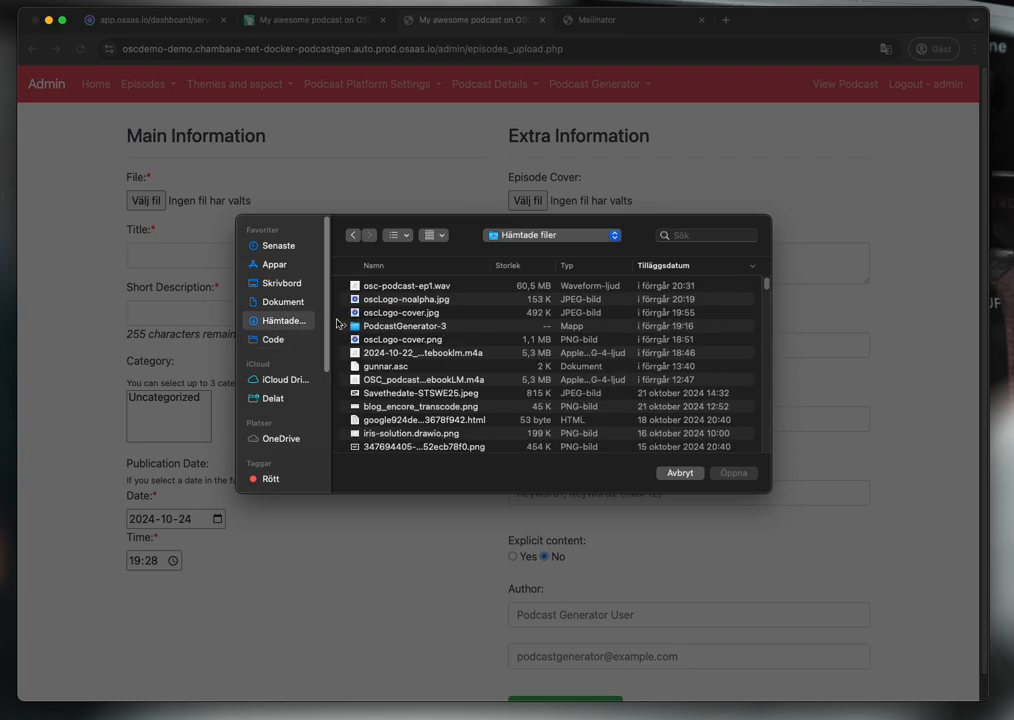
double_click(432, 378)
- Title the episode 'This is an awesome episode', describe it 'And we talk a lot', and upload
left_click(179, 256)
type("This ")
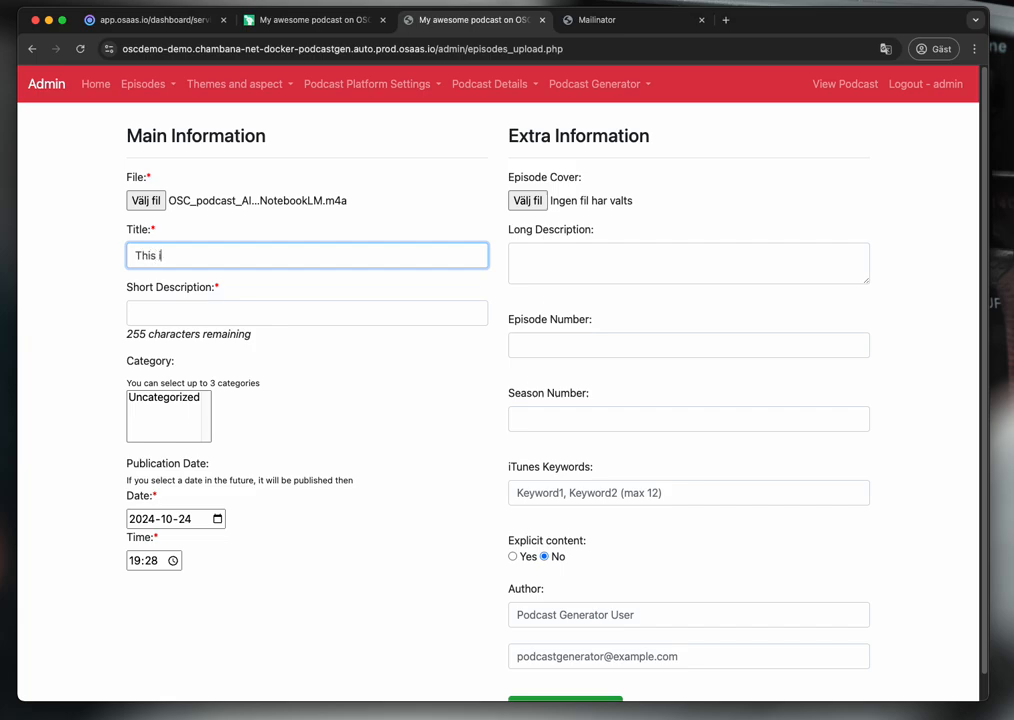
type("is an awesome episode")
key("Tab")
type("A")
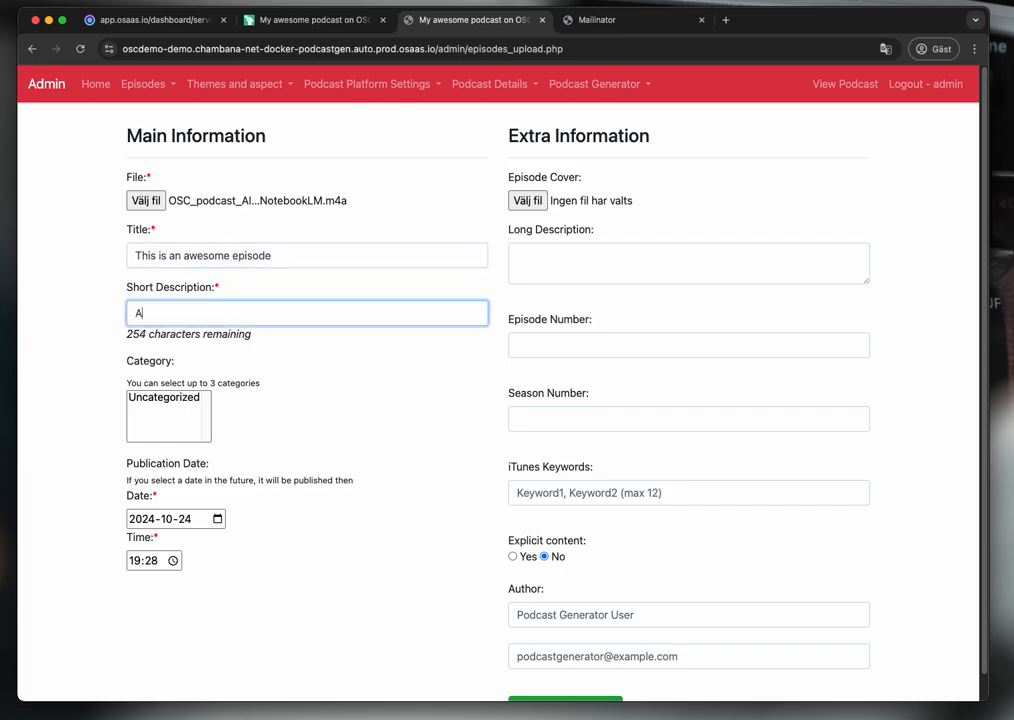
type("nd we talk alot")
key("BackSpace")
key("BackSpace")
key("BackSpace")
type("lot")
scroll(437, 340, "down", 1)
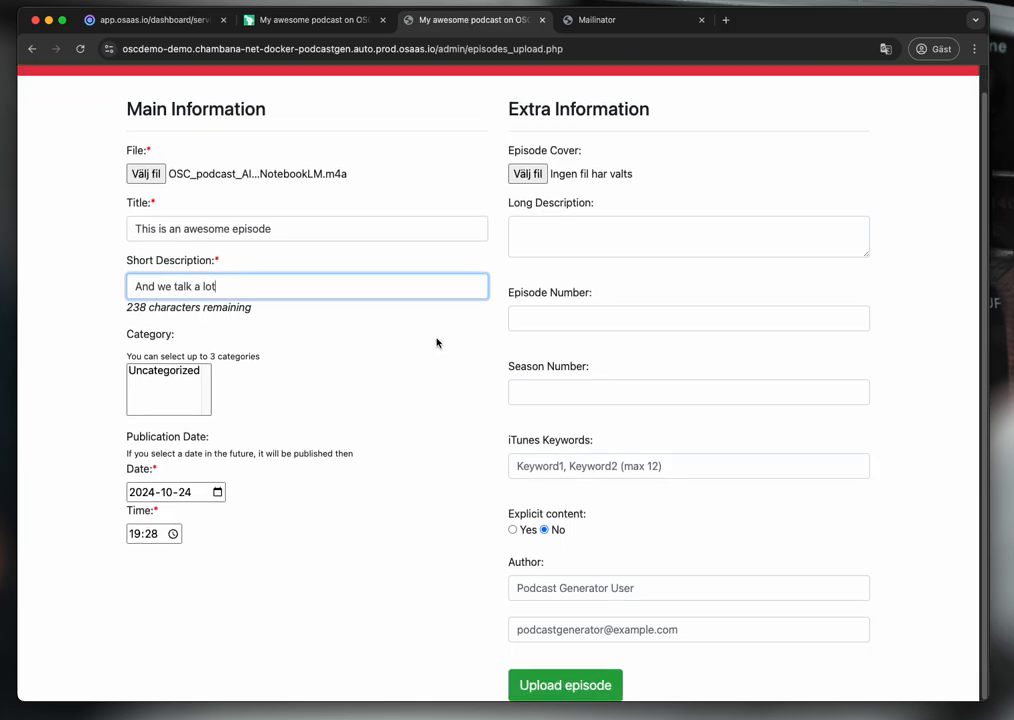
left_click(553, 690)
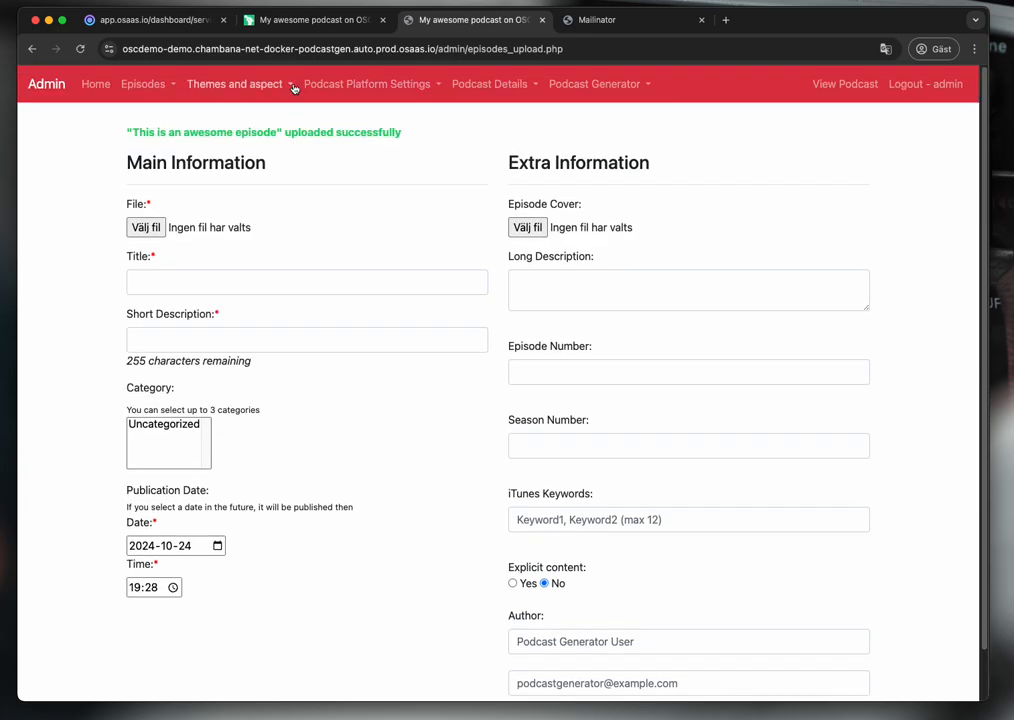
- Reload the public page to show 'This is an awesome episode' and briefly play then pause its audio
left_click(290, 19)
key("super+r")
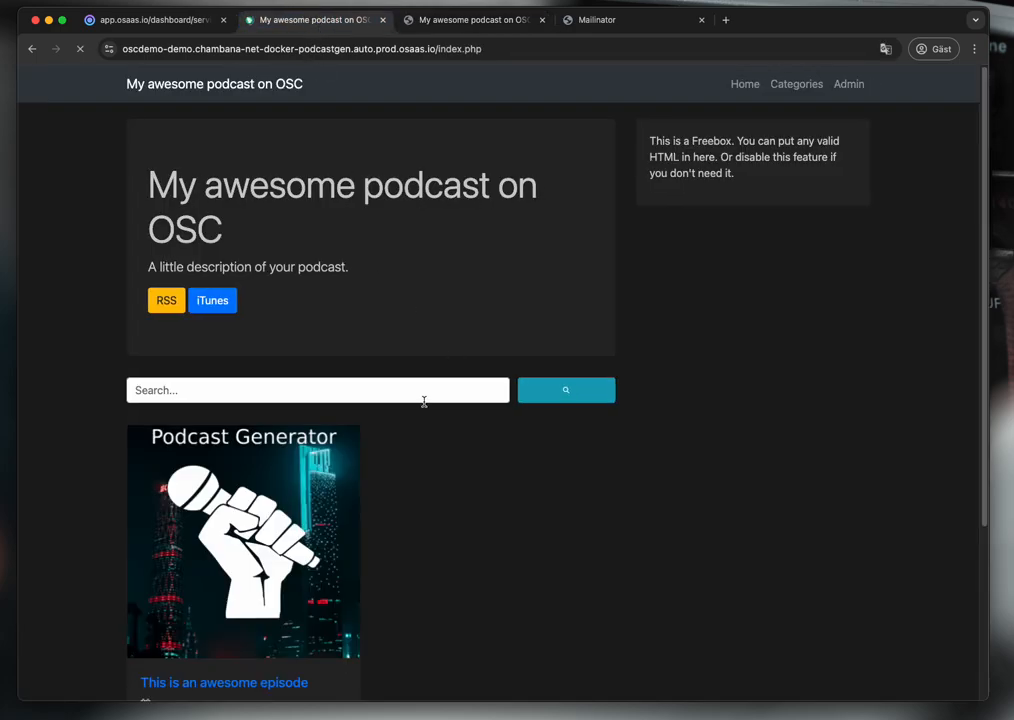
scroll(365, 470, "down", 5)
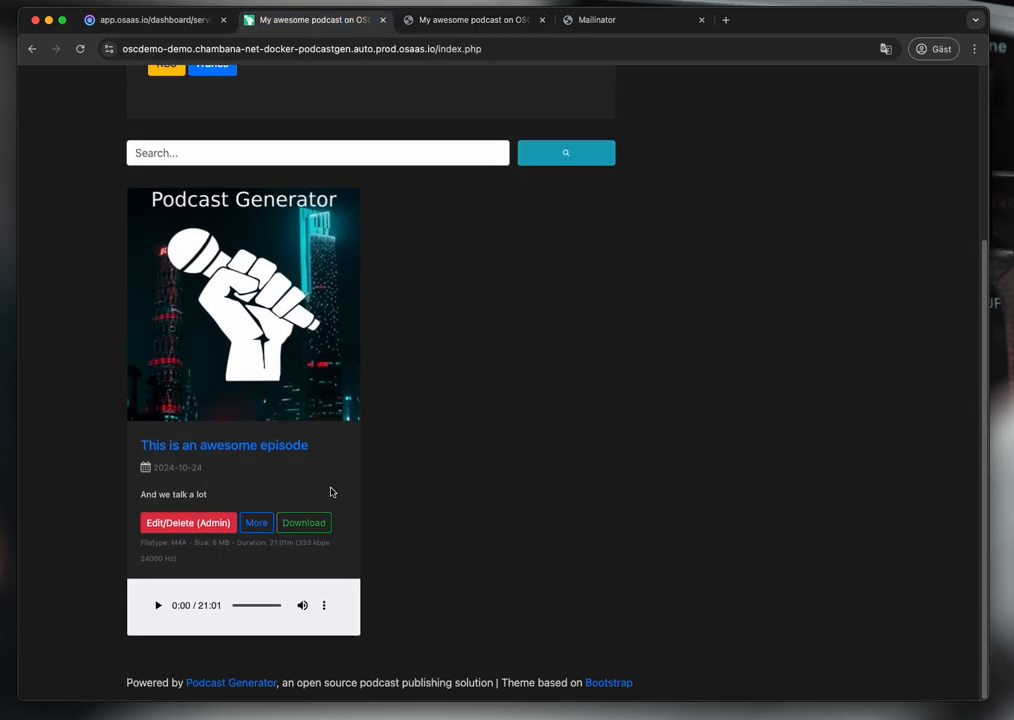
left_click(157, 605)
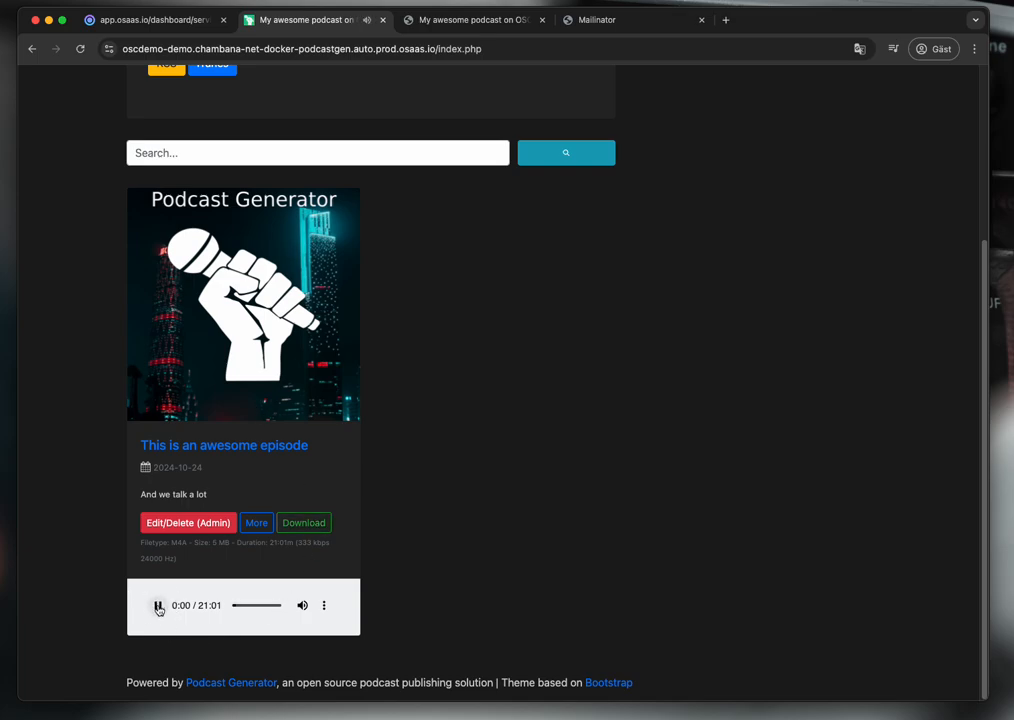
left_click(157, 606)
scroll(489, 367, "up", 1)
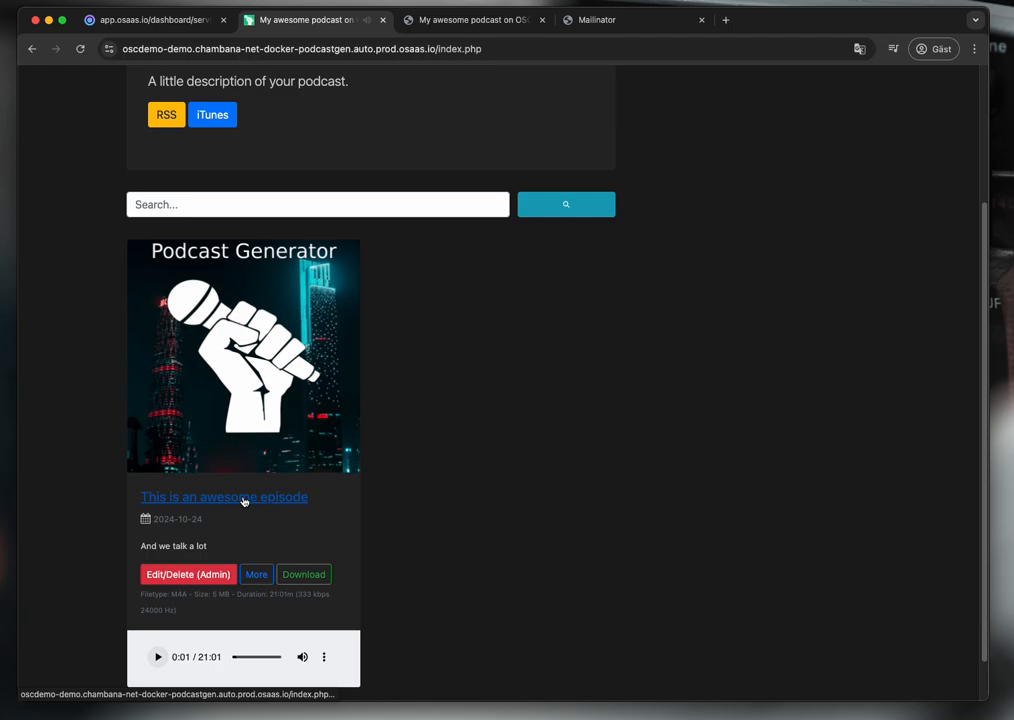
scroll(243, 501, "up", 4)
scroll(243, 480, "down", 5)
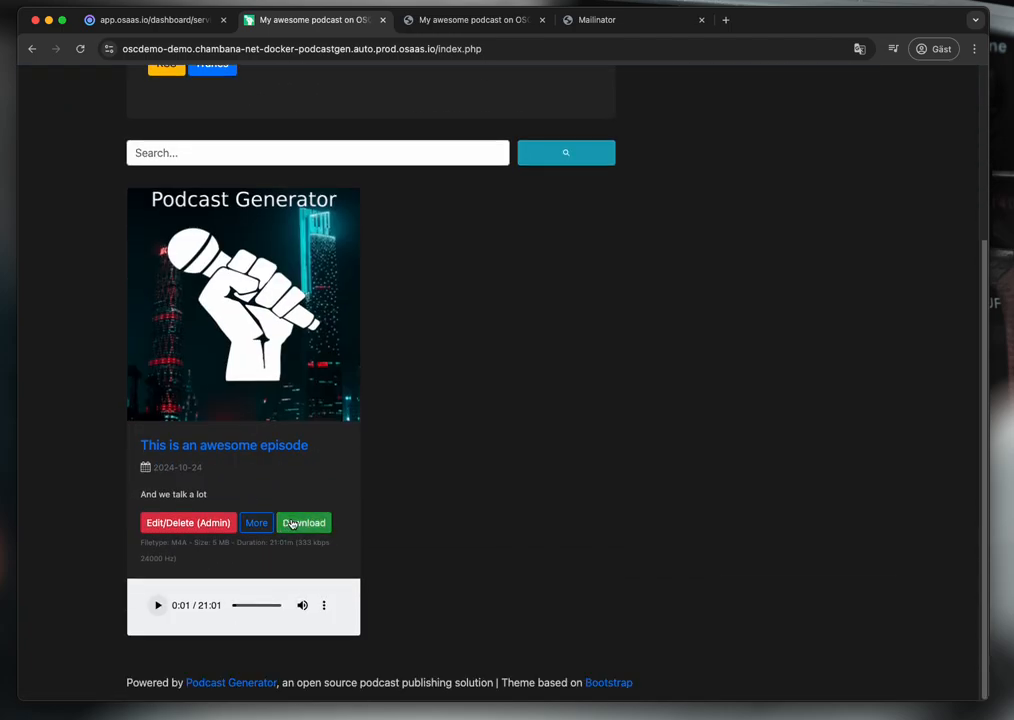
scroll(238, 410, "up", 3)
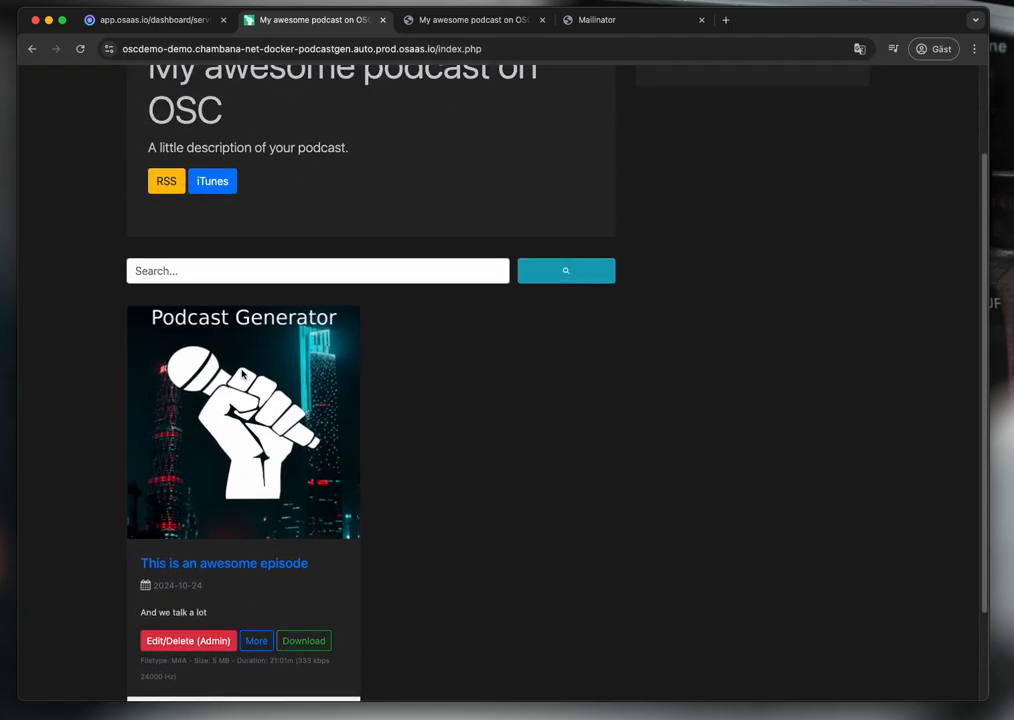
- View feed.xml to confirm the episode is listed, then return to the Open Source Cloud dashboard tab
left_click(168, 183)
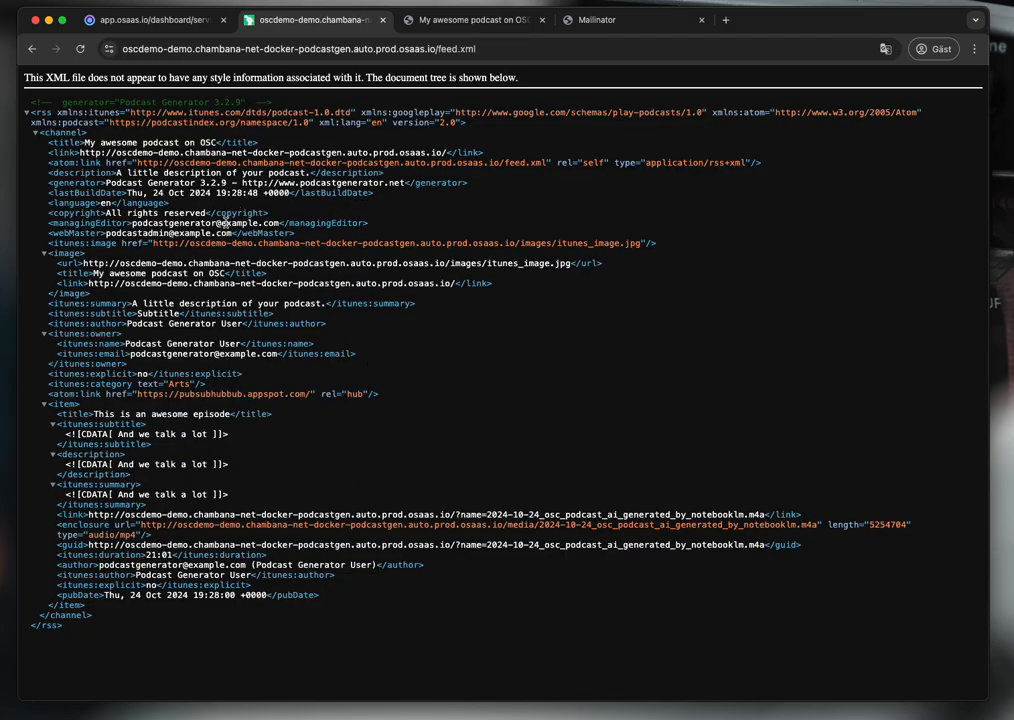
left_click(31, 48)
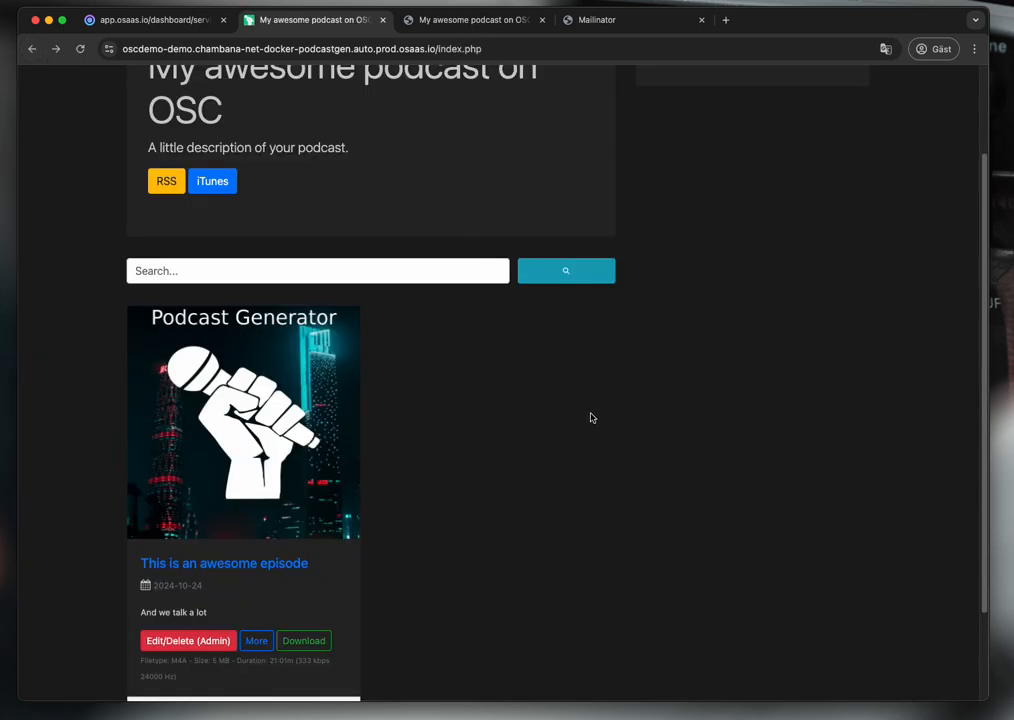
scroll(570, 414, "up", 2)
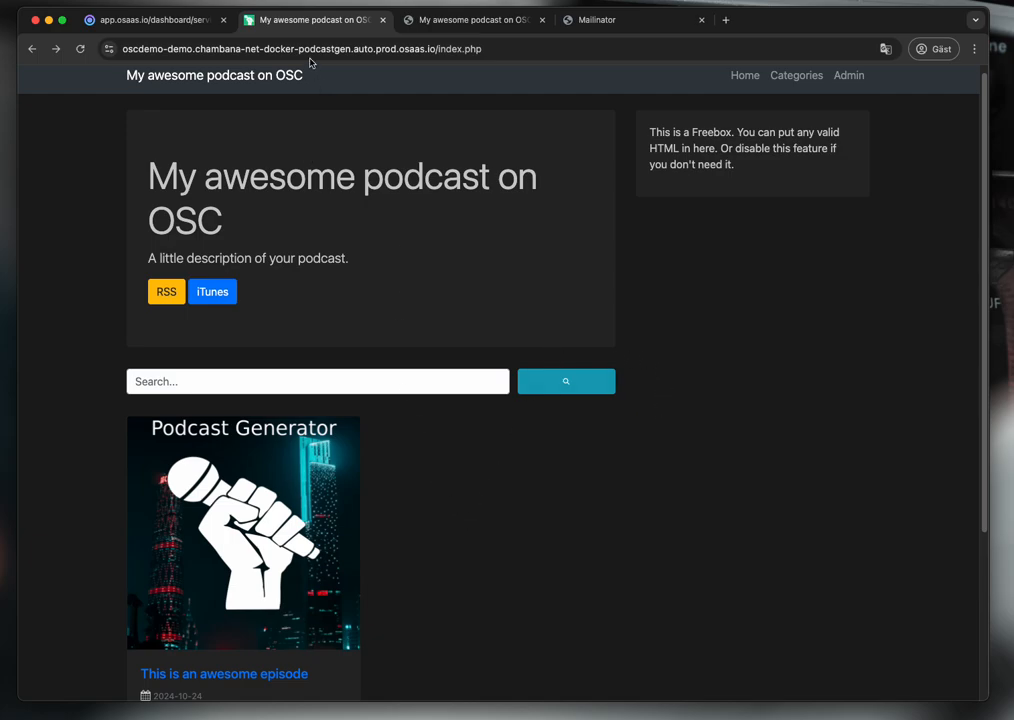
left_click(167, 29)
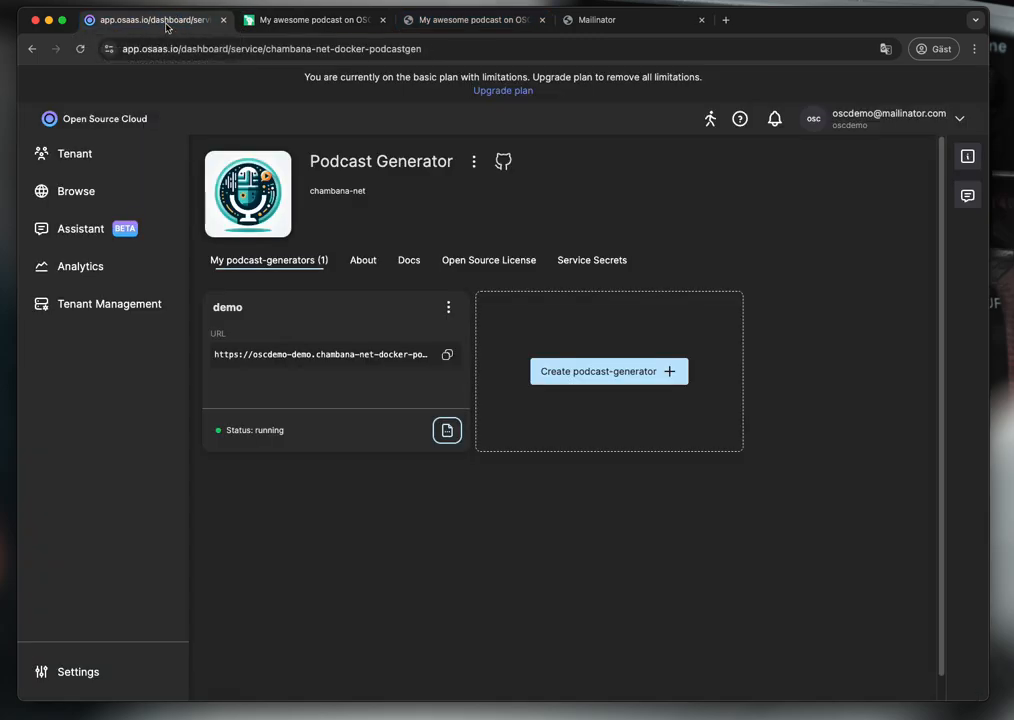